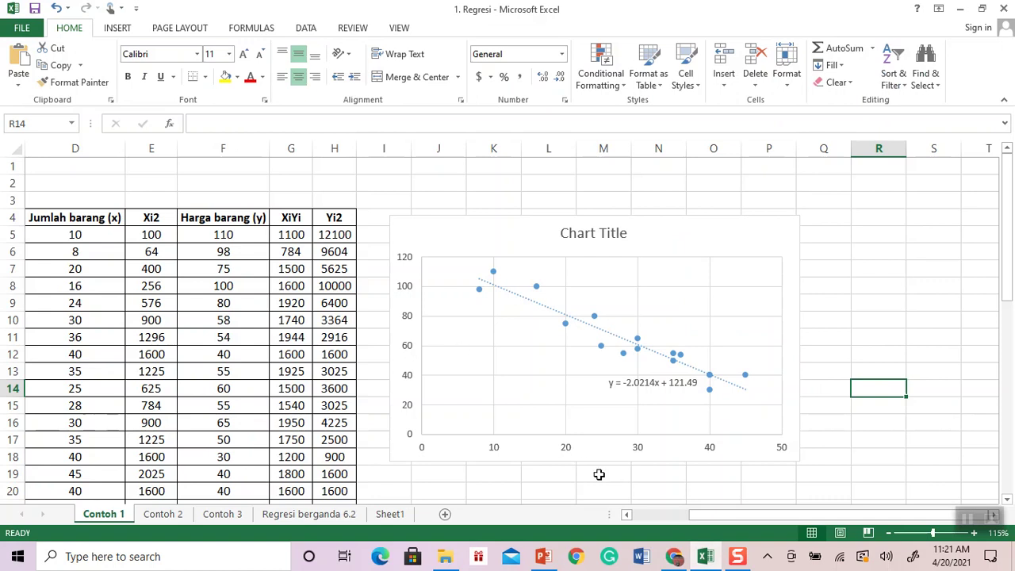
Examine the data table's numbering, x, Xi2, y, XiYi and Yi2 columns and the sum formulas in row 21
left_click_drag(691, 516, 609, 518)
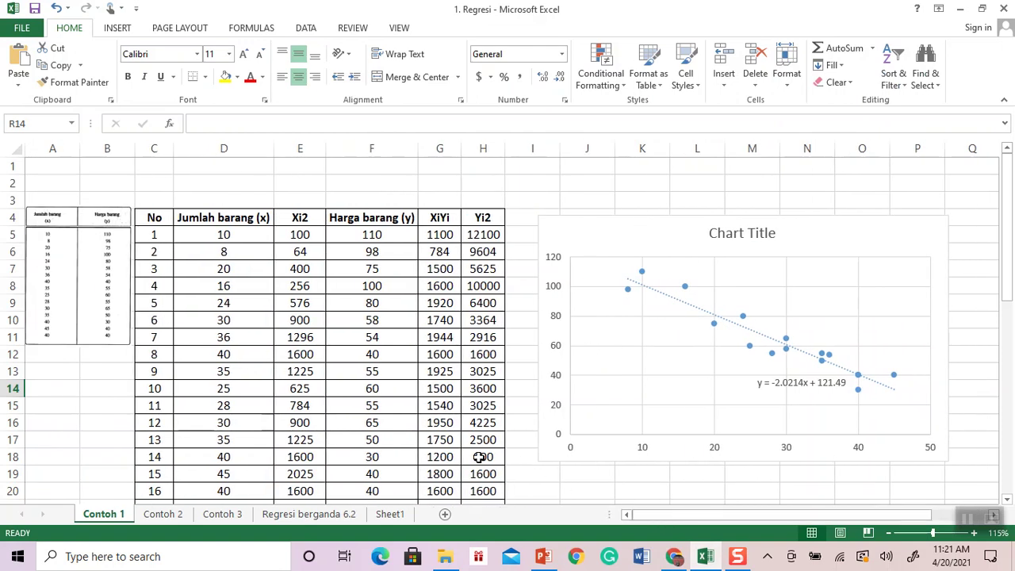
scroll(288, 331, "down", 1)
left_click(255, 291)
scroll(254, 290, "up", 1)
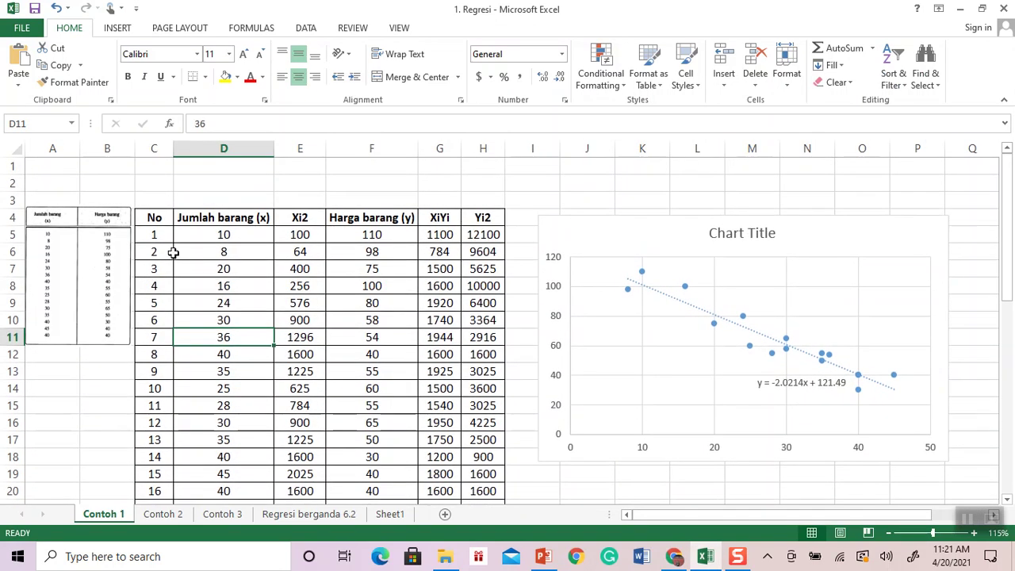
left_click(163, 251)
left_click(158, 352)
scroll(157, 373, "down", 1)
left_click(153, 438)
left_click_drag(226, 183, 231, 439)
left_click_drag(301, 184, 302, 439)
left_click_drag(372, 183, 373, 440)
left_click_drag(443, 185, 433, 441)
left_click_drag(484, 184, 491, 436)
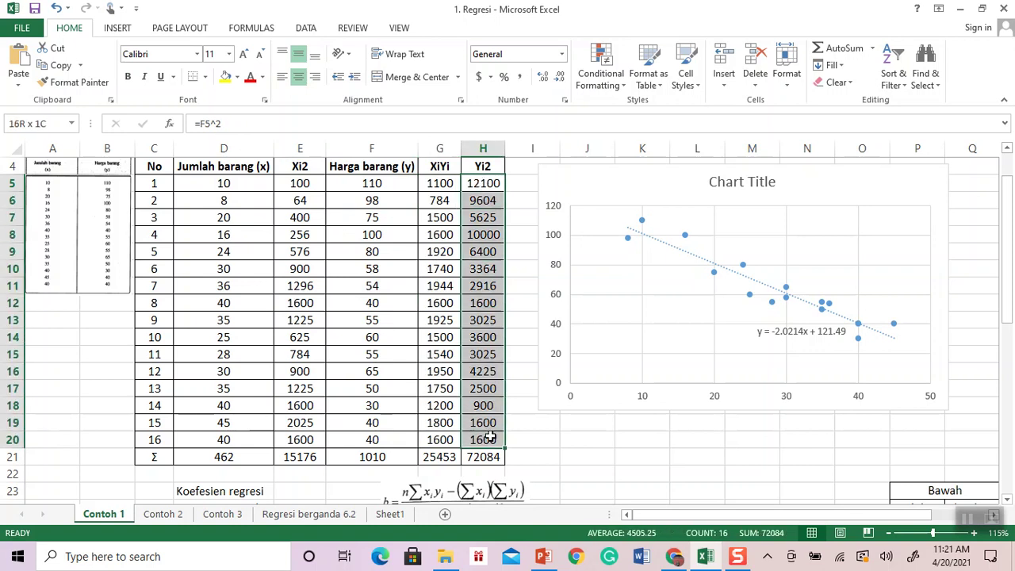
left_click(240, 456)
left_click(299, 456)
left_click(372, 457)
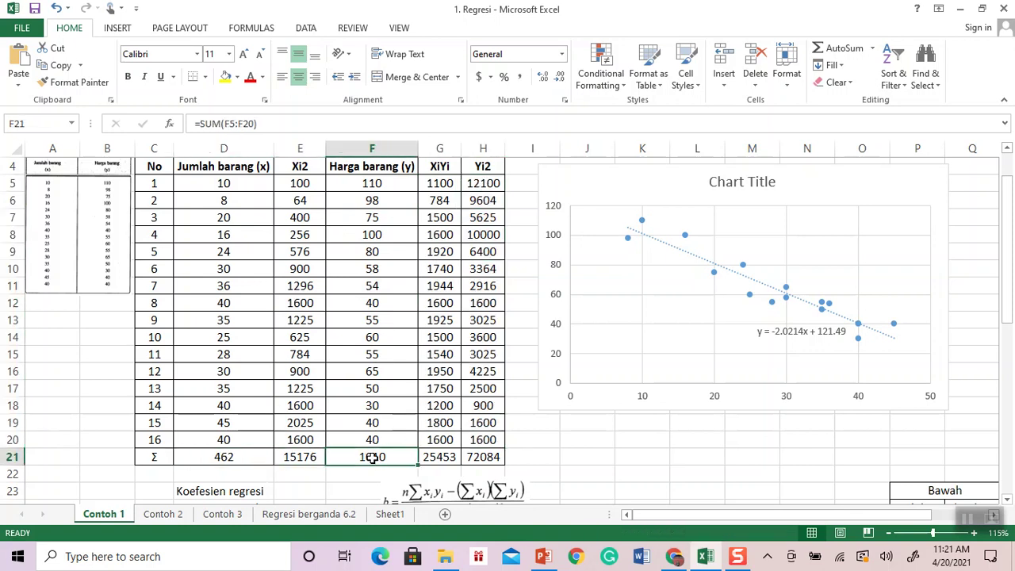
left_click(429, 458)
left_click(483, 463)
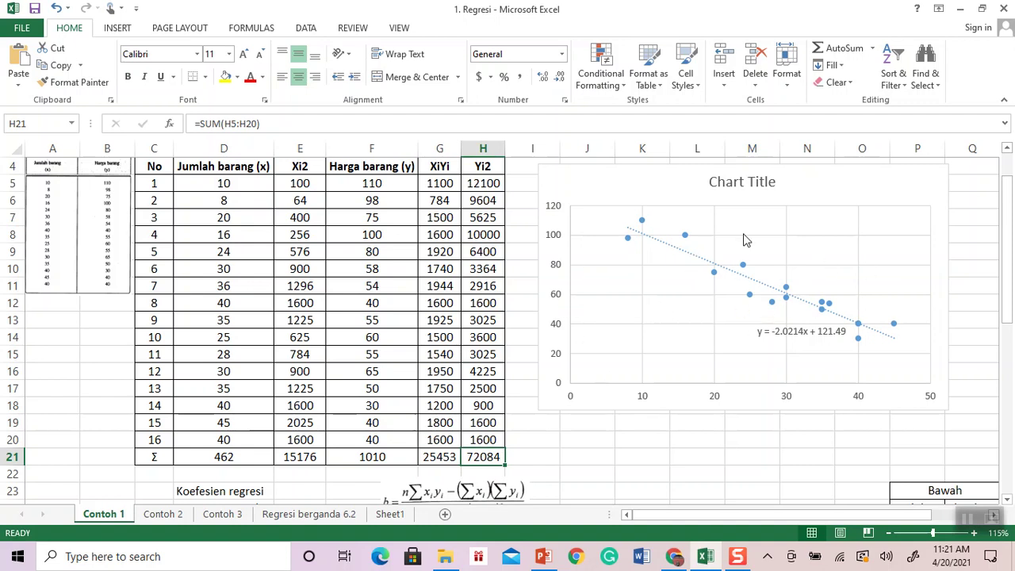
Delete the existing scatter chart and insert an empty markers-only scatter chart in its place beside the data table
left_click(611, 178)
key("Delete")
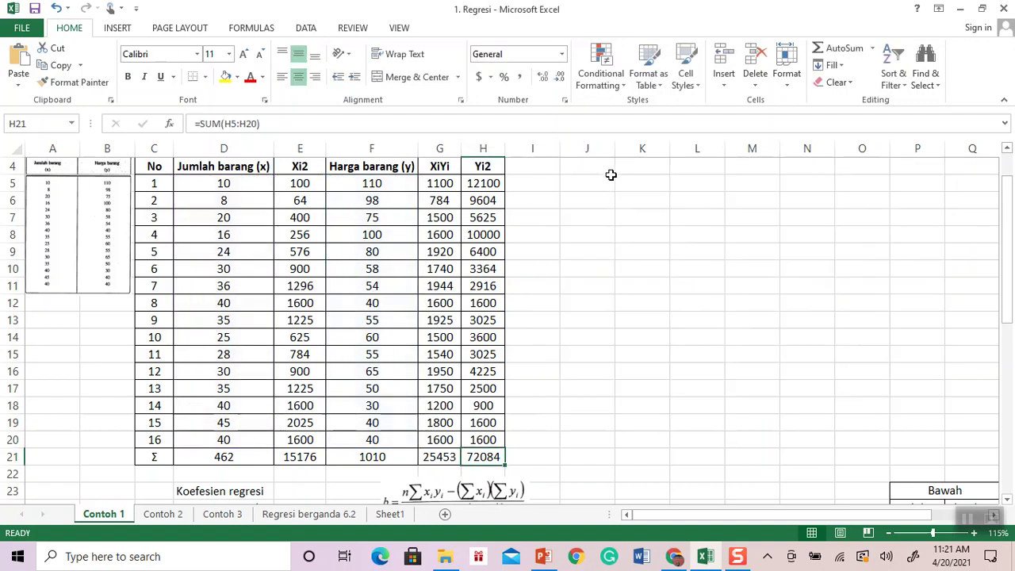
left_click(593, 205)
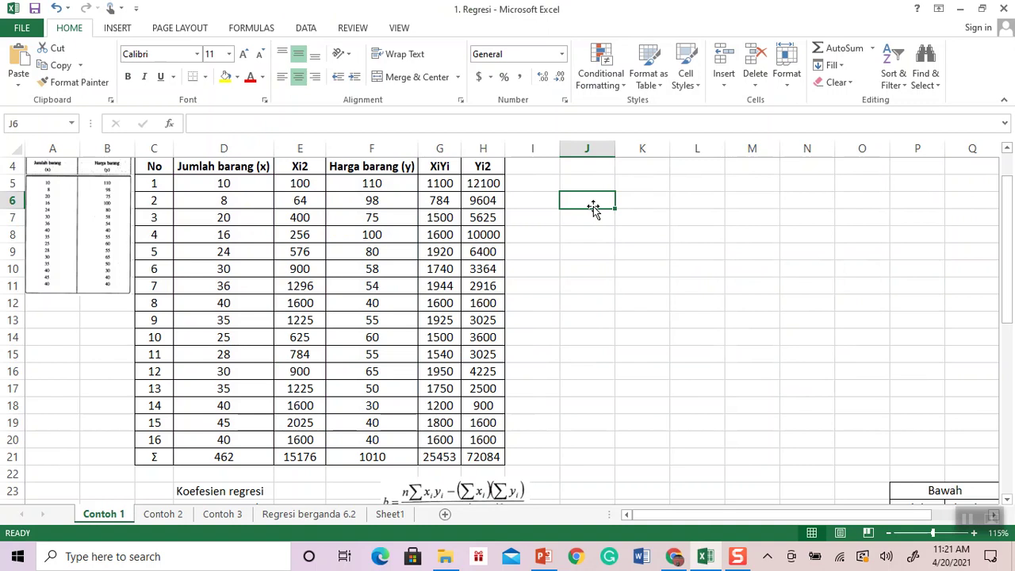
left_click(119, 29)
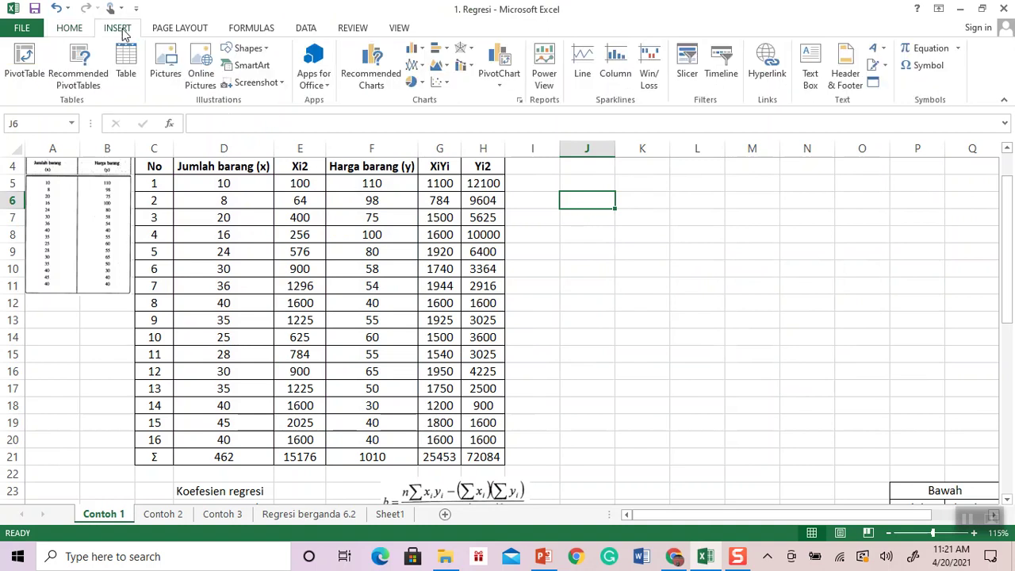
left_click(443, 84)
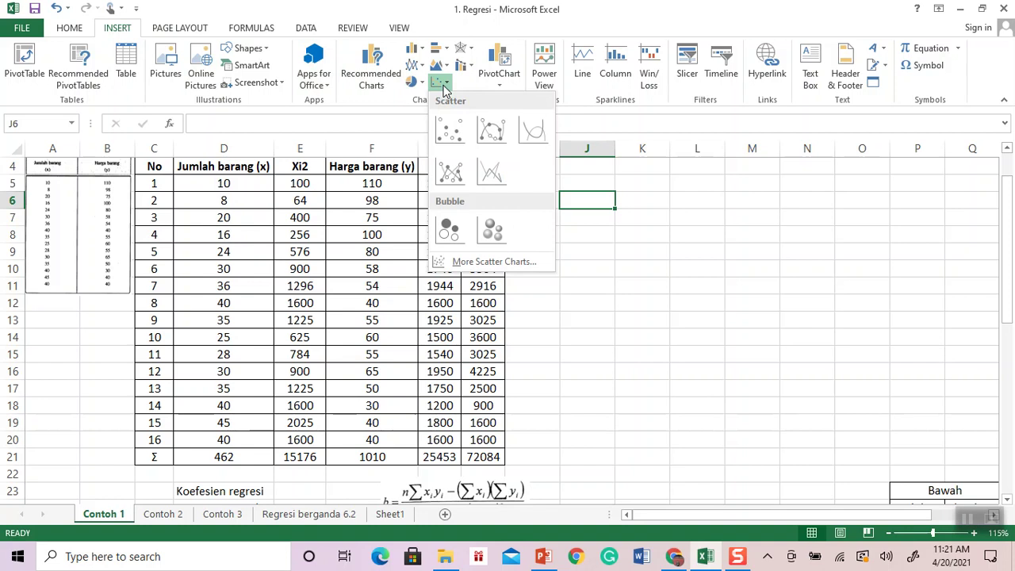
left_click(448, 132)
mouse_move(460, 238)
left_mouse_down()
mouse_move(524, 254)
mouse_move(672, 244)
left_mouse_up()
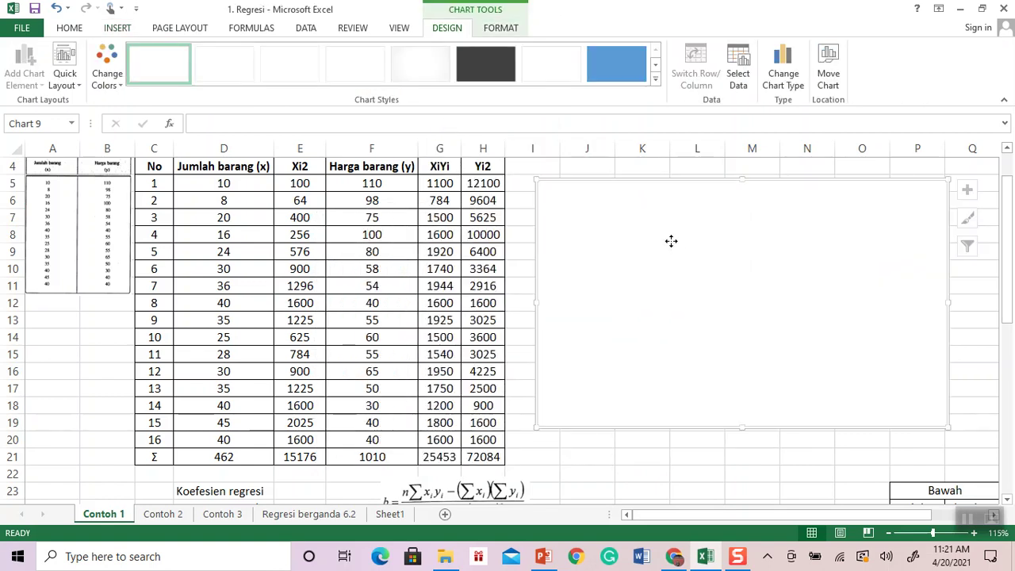
Add a data series to the empty chart with the Jumlah barang (x) values D5:D20 as its X values
right_click(672, 246)
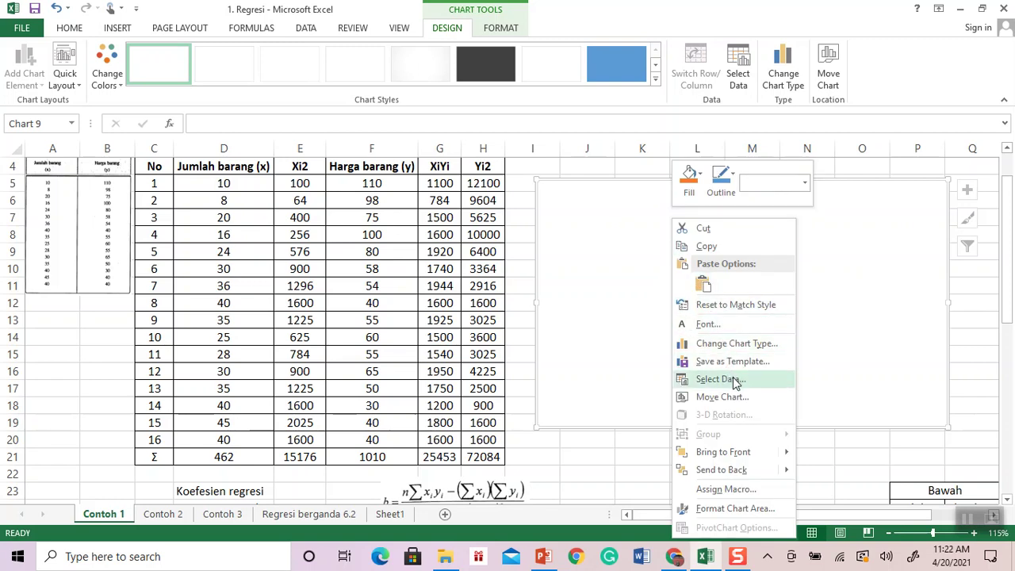
left_click(734, 380)
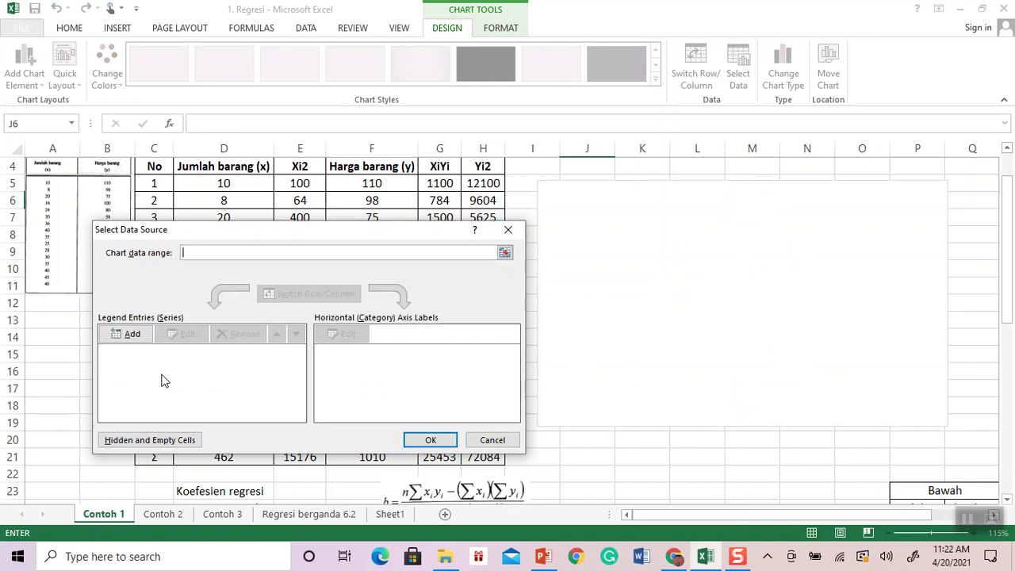
left_click(131, 336)
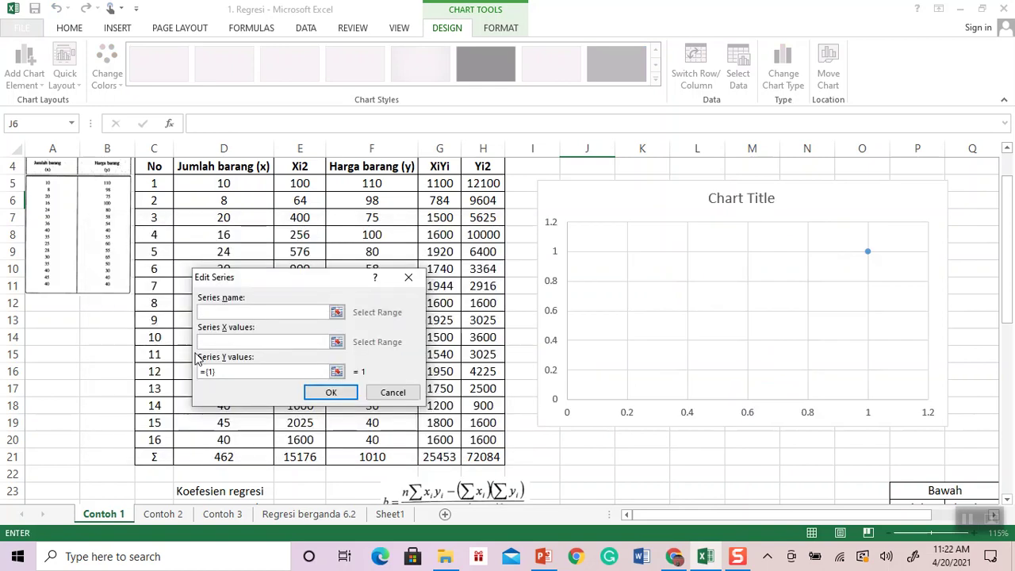
left_click_drag(264, 280, 429, 274)
left_click_drag(230, 184, 252, 441)
Set the series' Y values to the Harga barang (y) range F5:F20 and apply the chart's data source
left_click(400, 366)
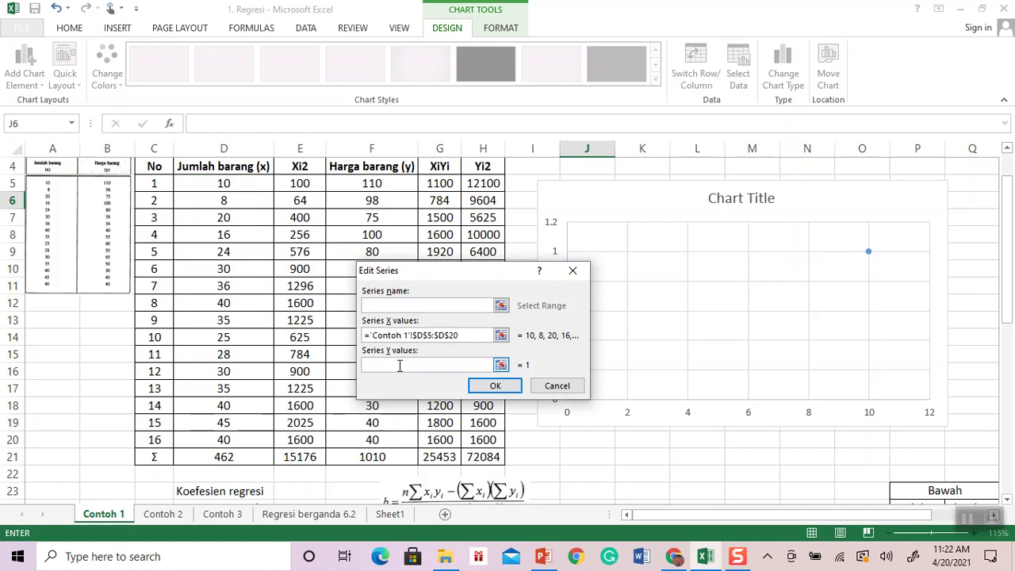
left_click_drag(443, 275, 149, 285)
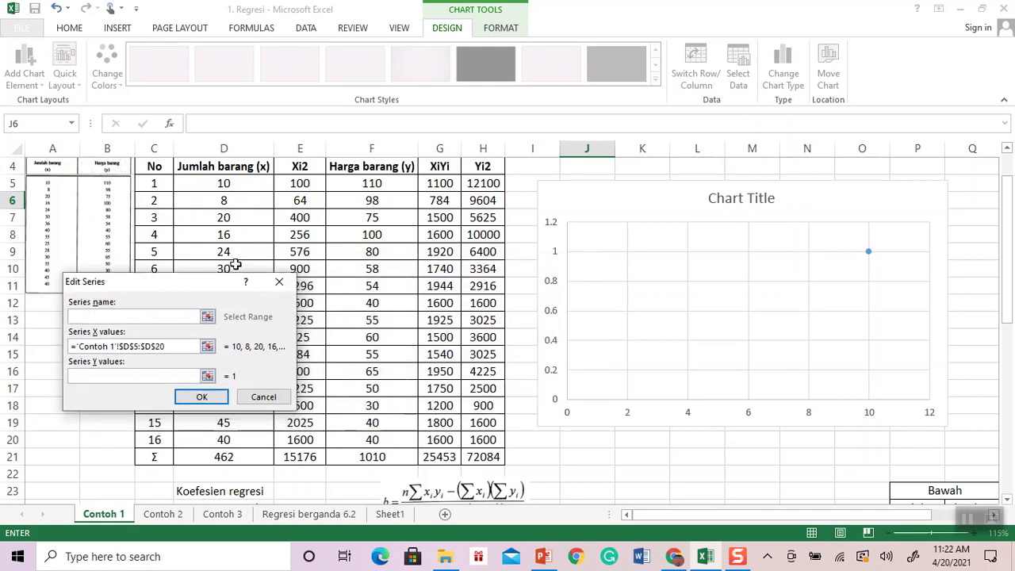
left_click_drag(365, 187, 365, 443)
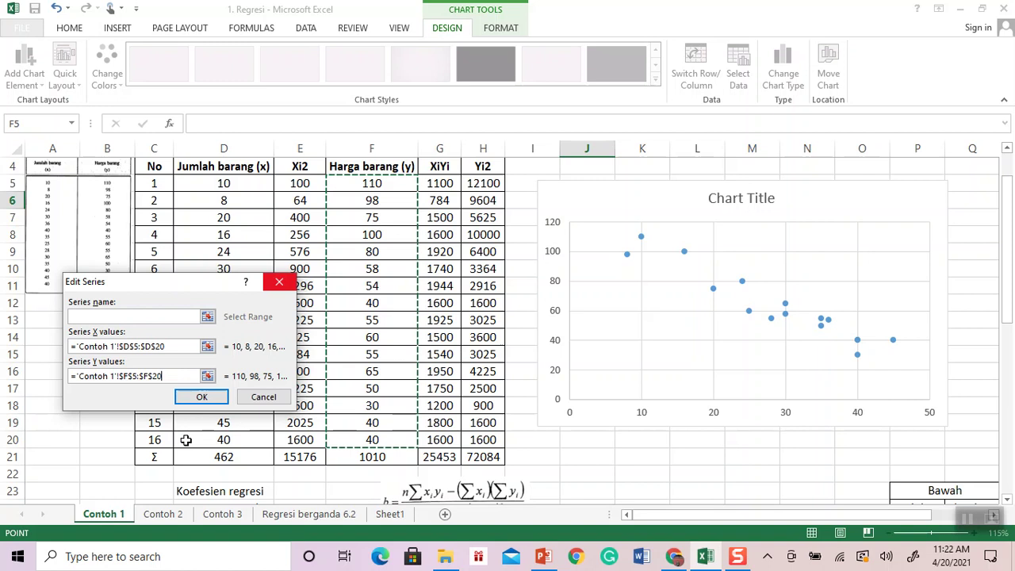
left_click(204, 398)
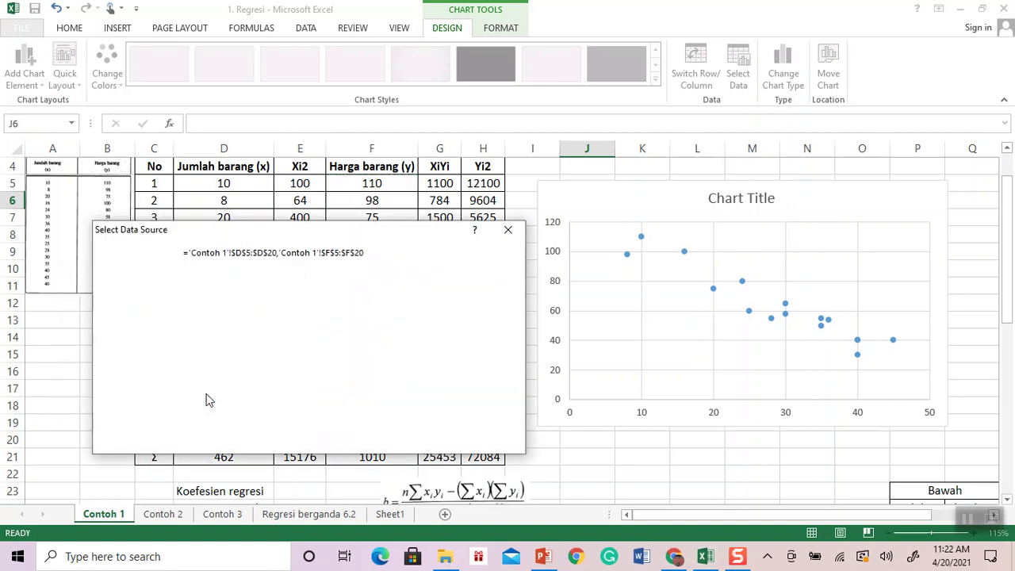
left_click(429, 440)
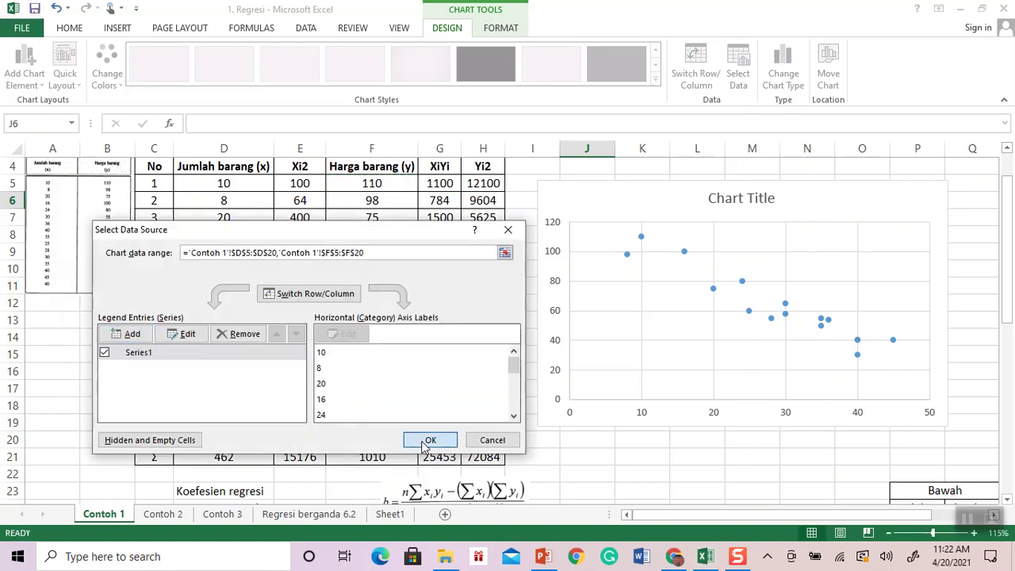
left_click(618, 459)
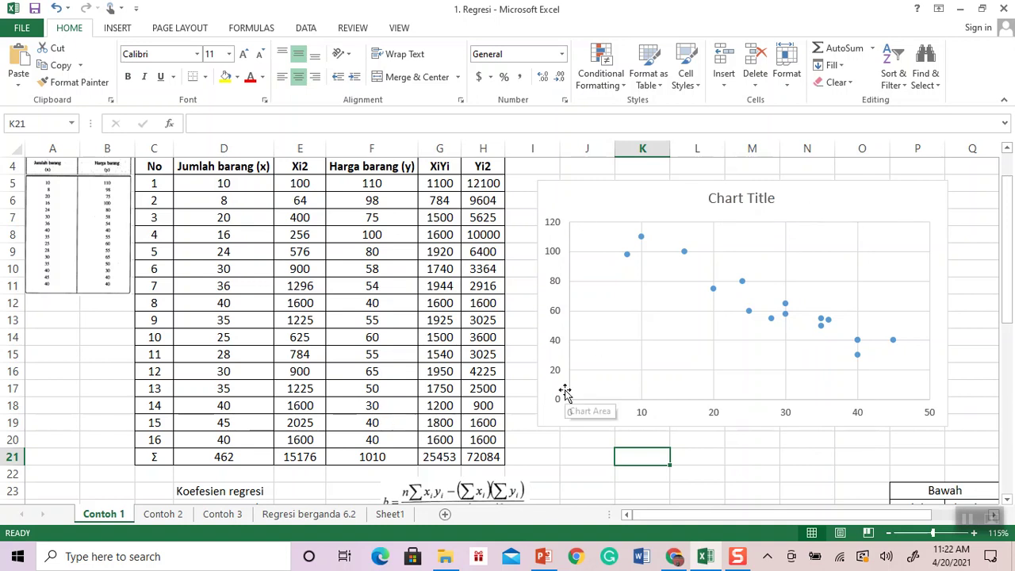
Examine the regression coefficients b and a in E24:E25, check the Contoh 1 slide in PowerPoint, and return to the Excel workbook
scroll(565, 392, "down", 3)
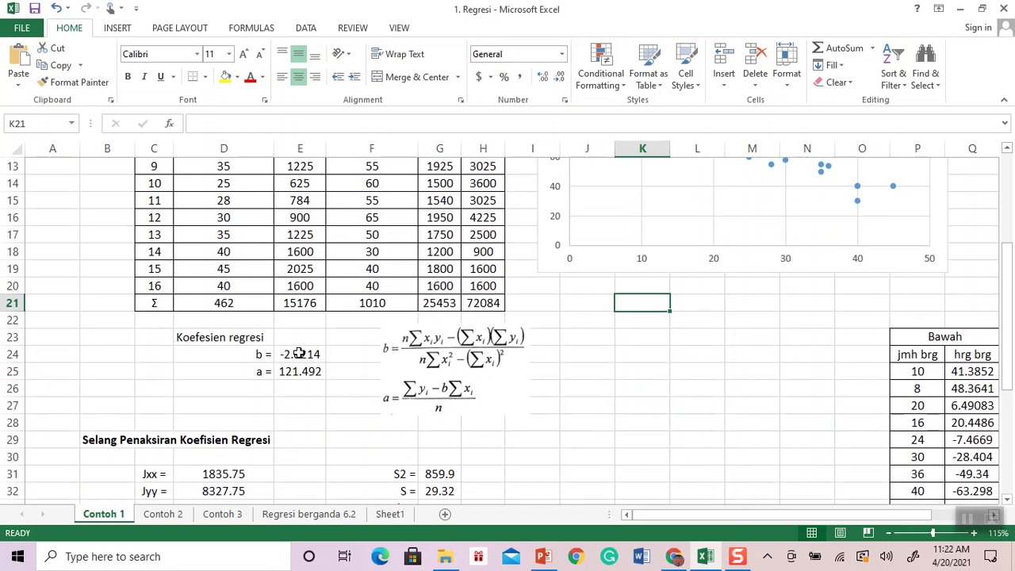
left_click_drag(298, 354, 299, 369)
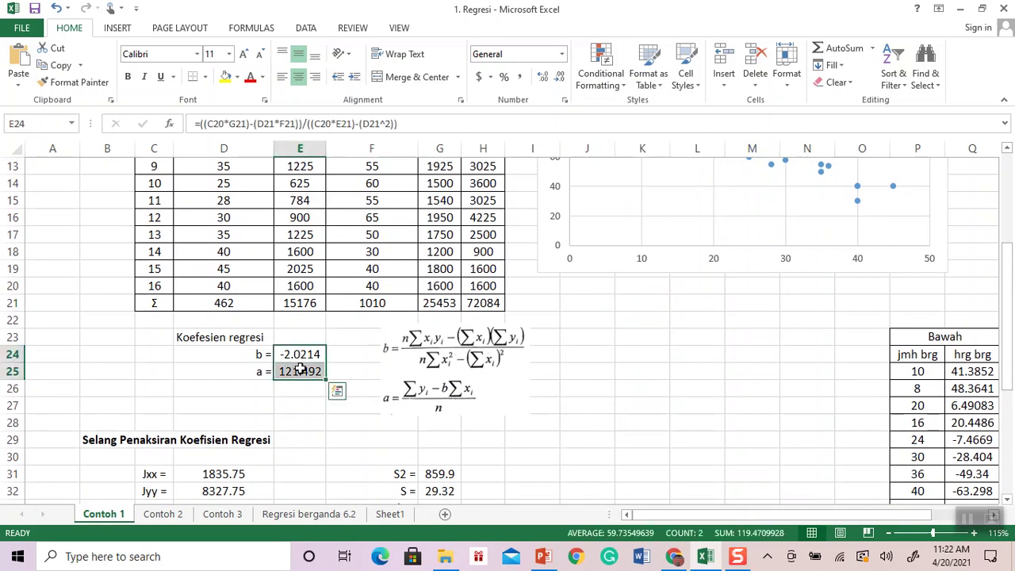
left_click(299, 373)
left_click(301, 354)
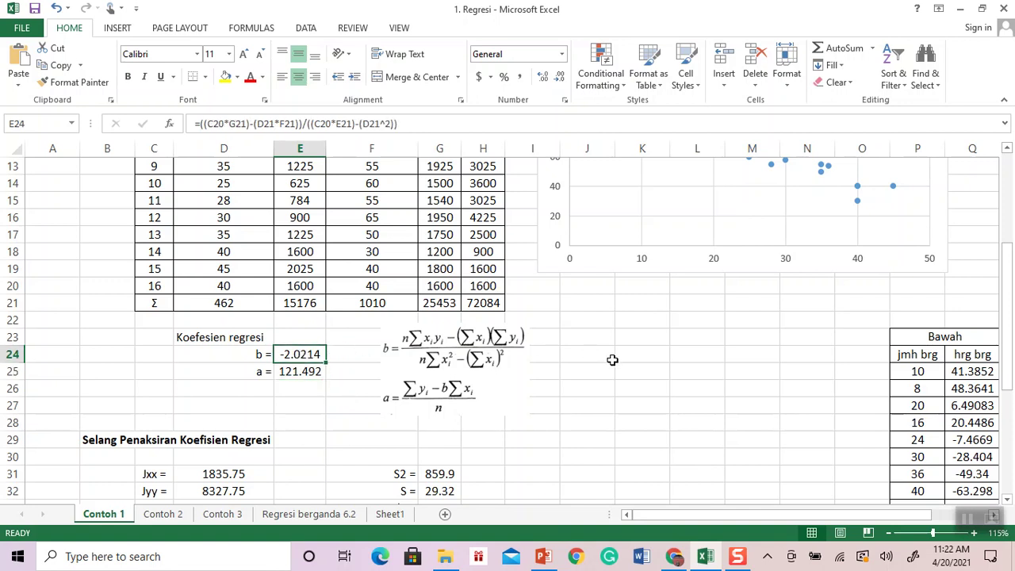
scroll(609, 358, "up", 2)
left_click(544, 557)
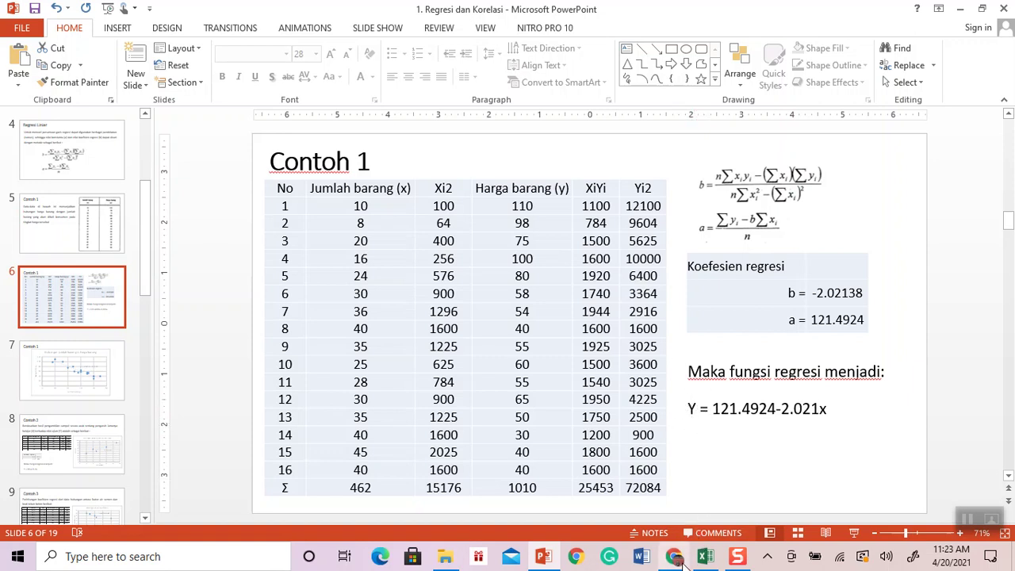
left_click(705, 556)
Add a linear trendline to the scatter chart's data series
scroll(724, 458, "up", 2)
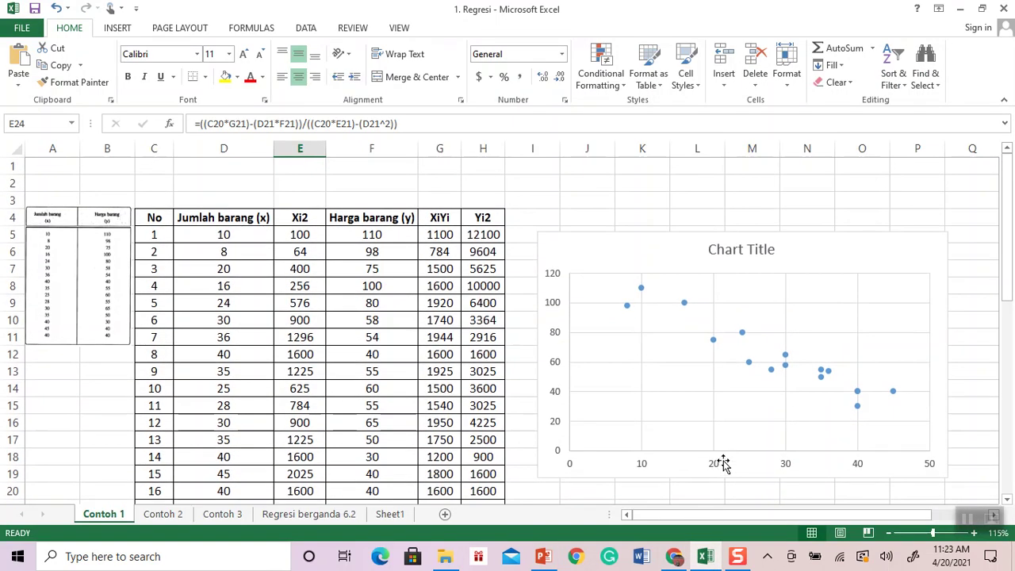
scroll(714, 460, "down", 1)
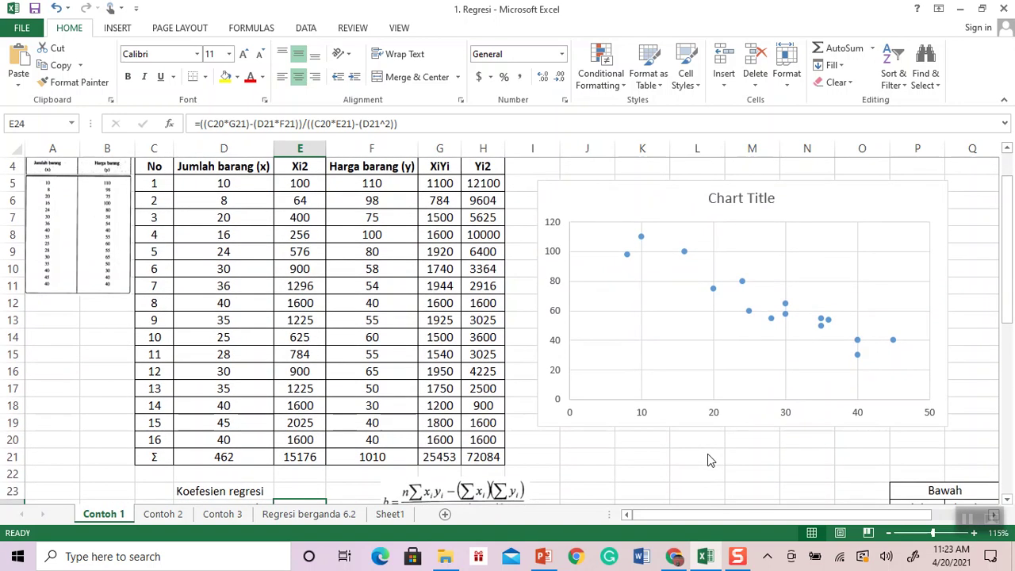
left_click(786, 304)
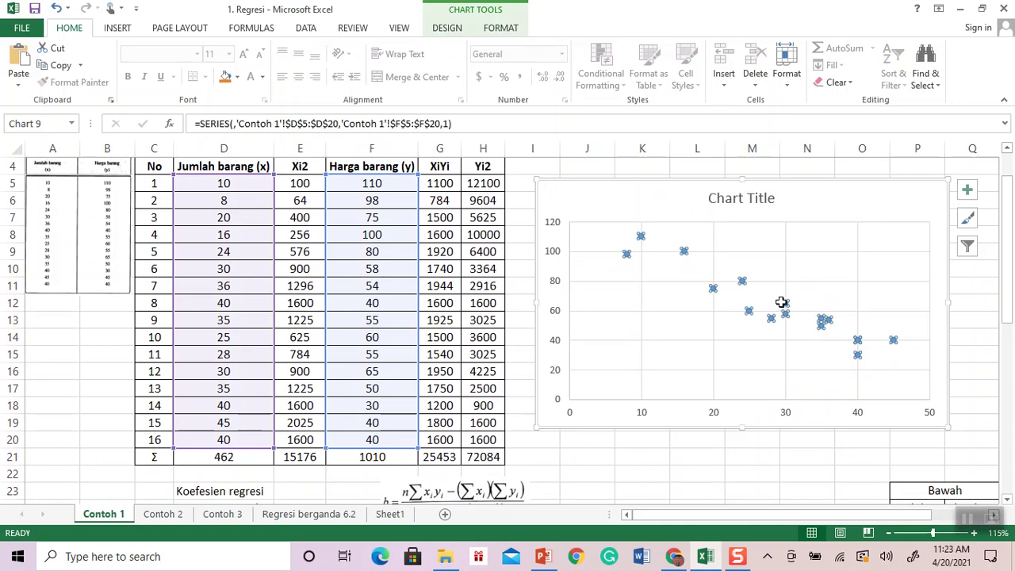
right_click(786, 305)
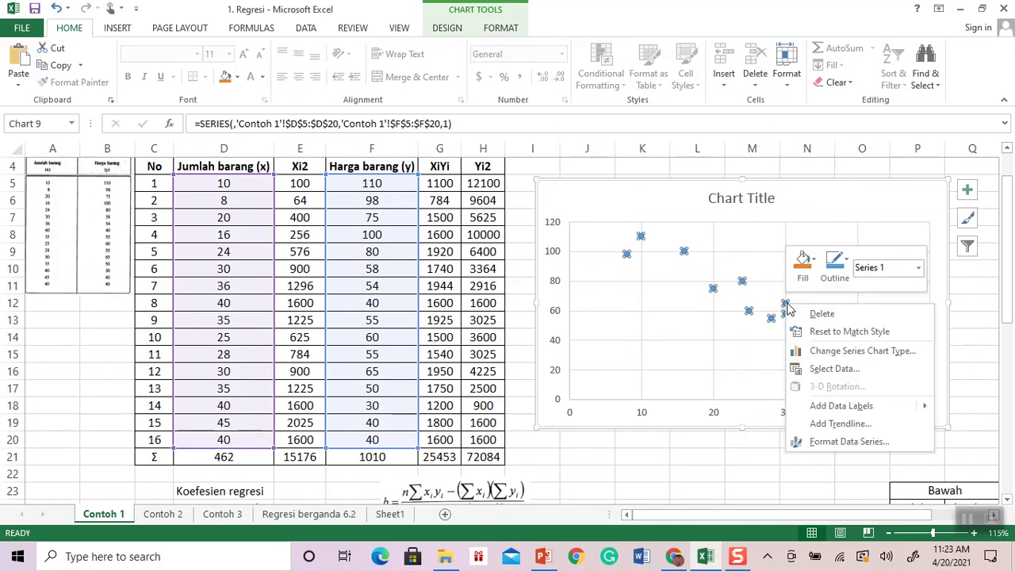
left_click(832, 424)
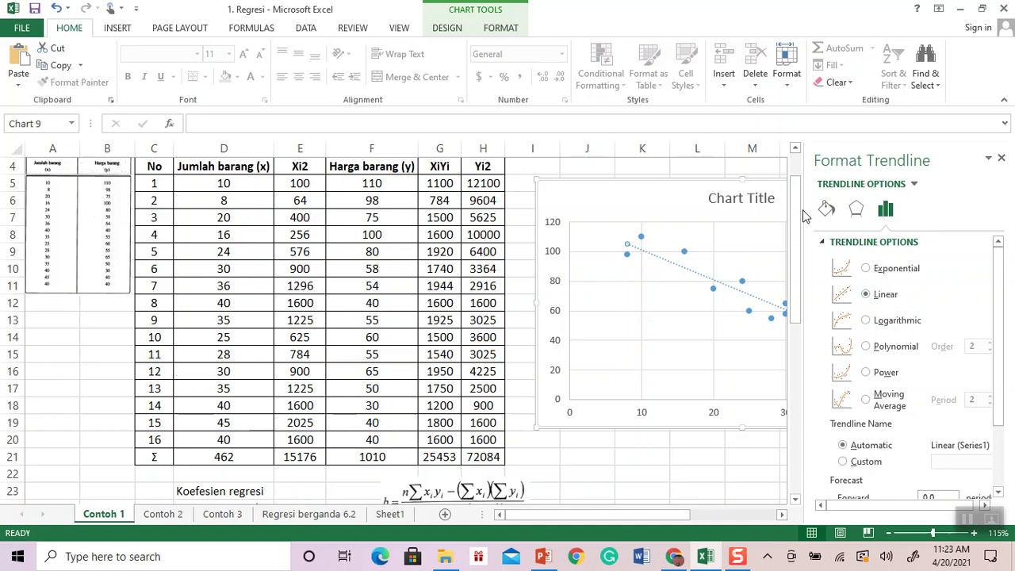
Display the trendline's equation on the chart and move its label clear of the line and data points
left_click_drag(688, 524, 744, 520)
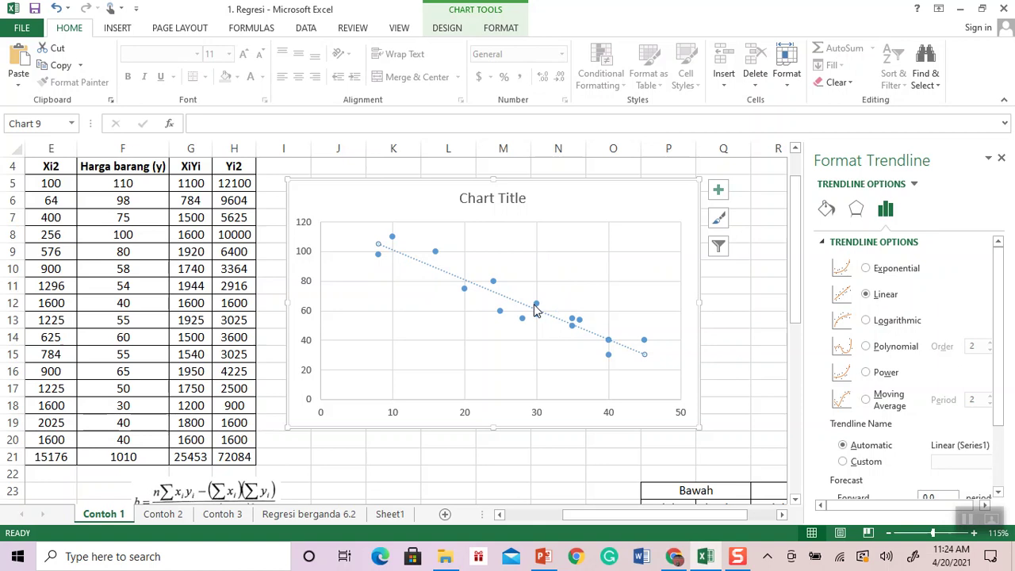
left_click_drag(1002, 296, 1006, 397)
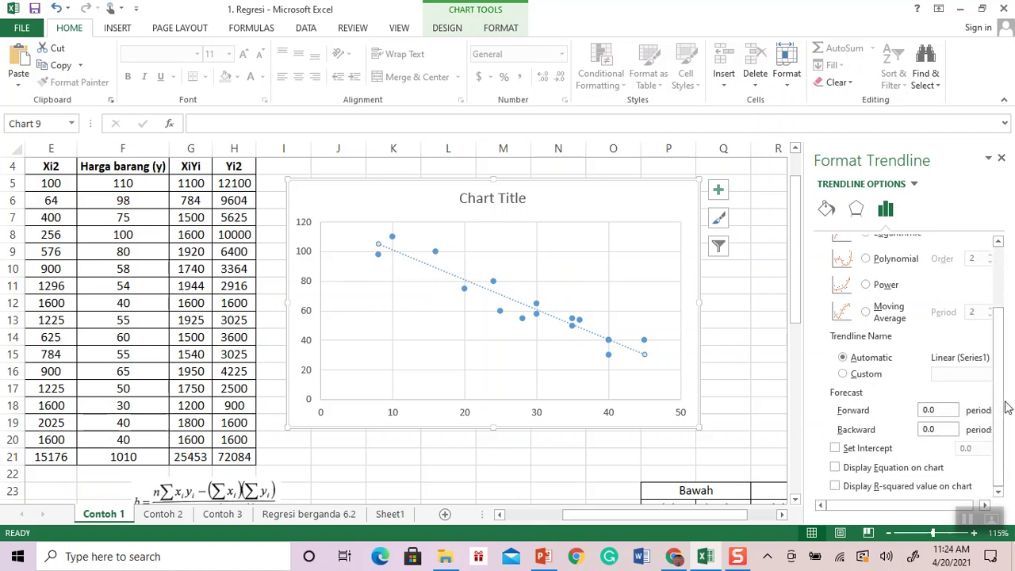
left_click(866, 474)
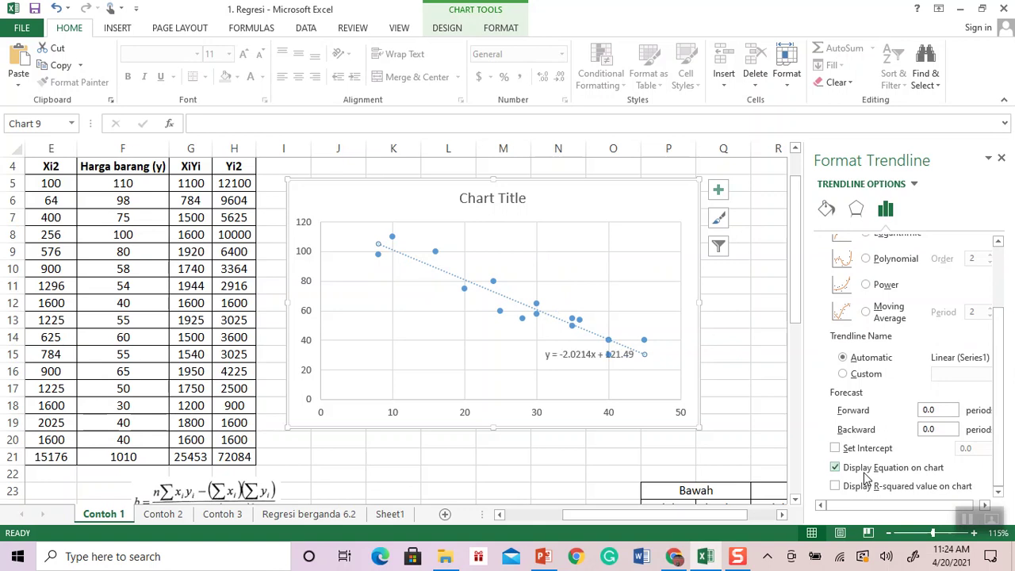
left_click(1002, 158)
left_click(581, 363)
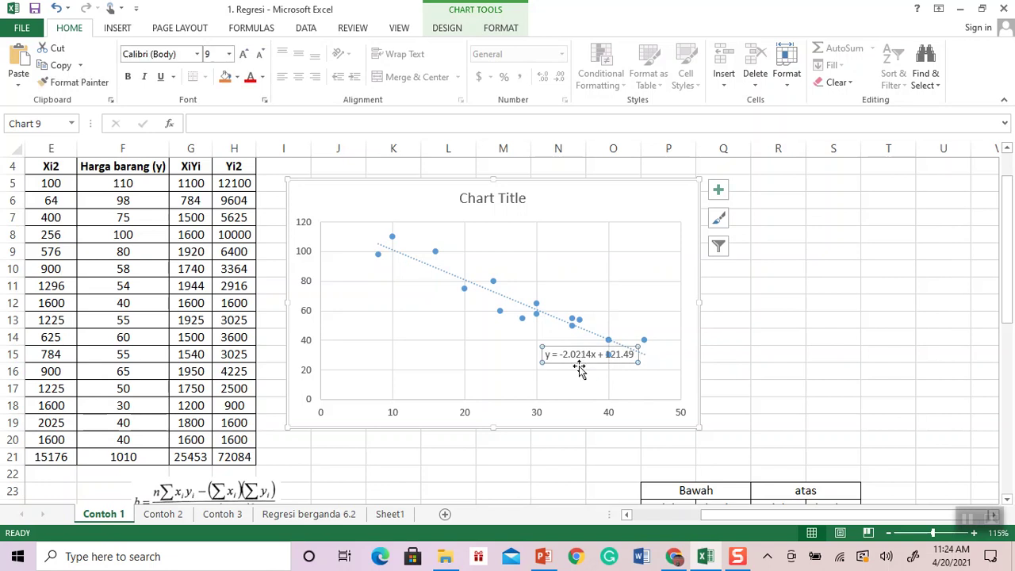
left_click_drag(580, 364, 542, 361)
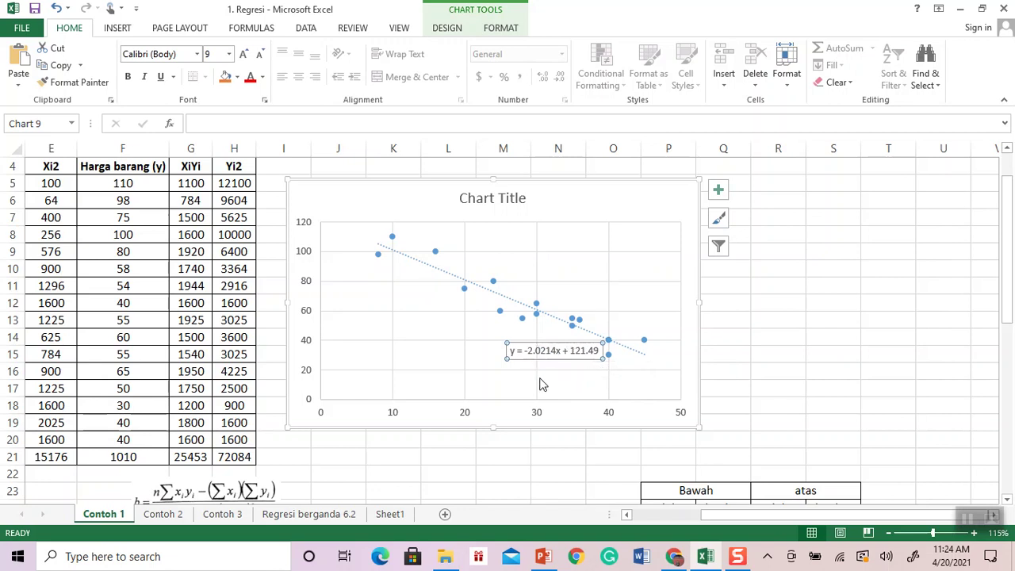
Compare the chart's trendline equation with the calculated coefficients b and a, inspecting the formula for a in E25
scroll(660, 497, "left", 2)
scroll(655, 465, "down", 1)
scroll(668, 430, "down", 1)
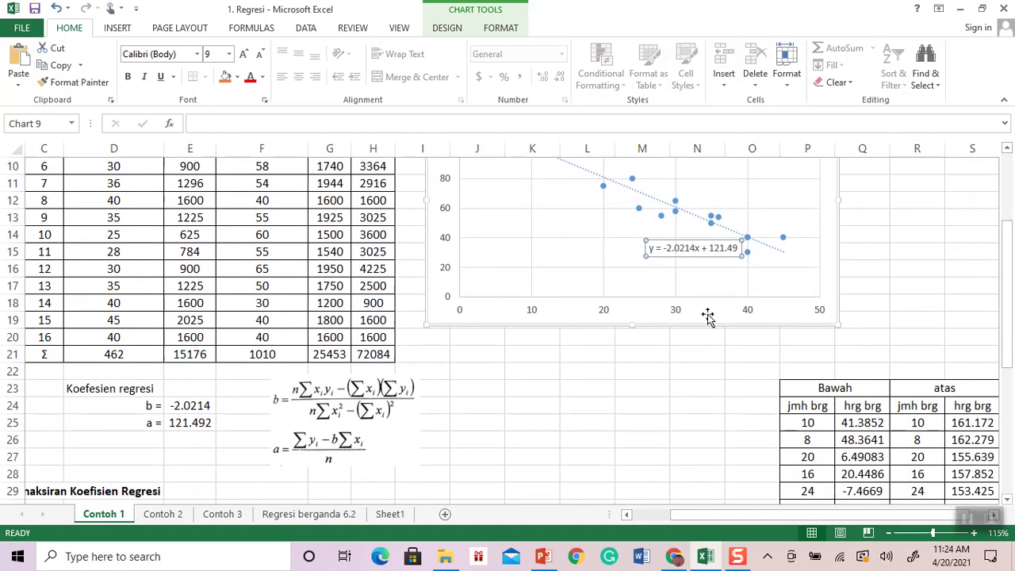
left_click(181, 428)
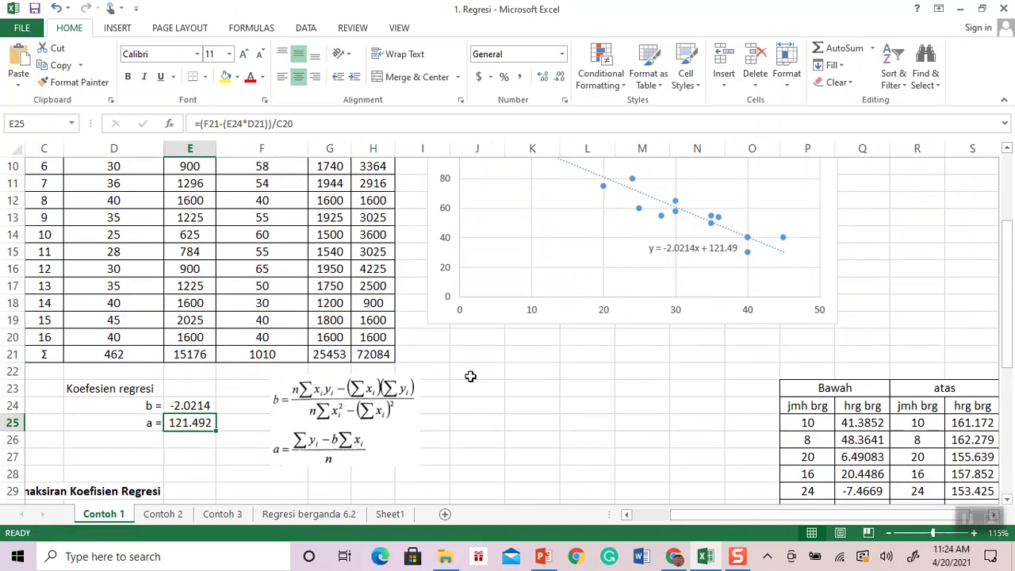
Recheck the calculated coefficients b and a in E24:E25 against the equation shown on the scatter chart
left_click(617, 371)
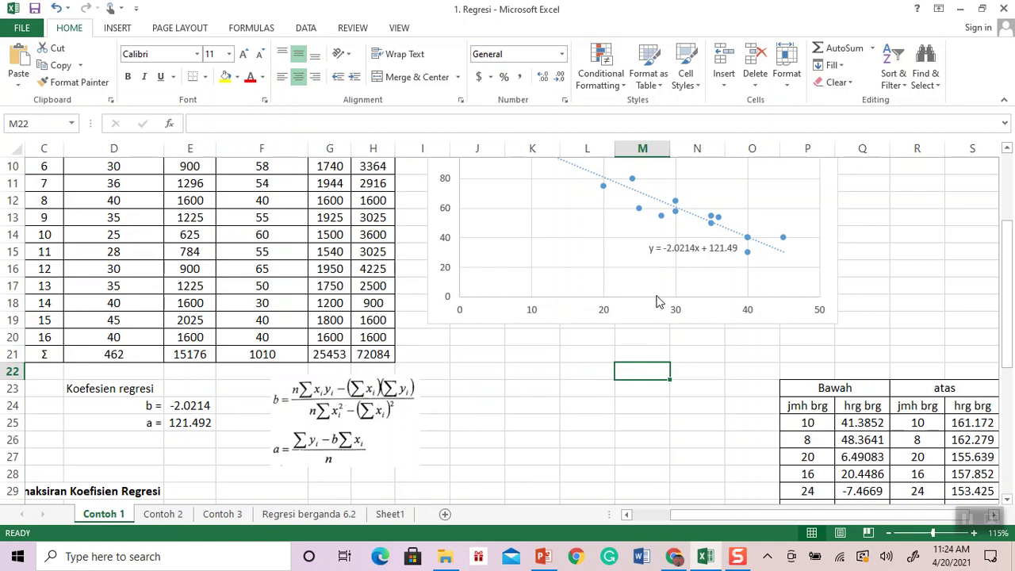
left_click(195, 407)
left_click(187, 423)
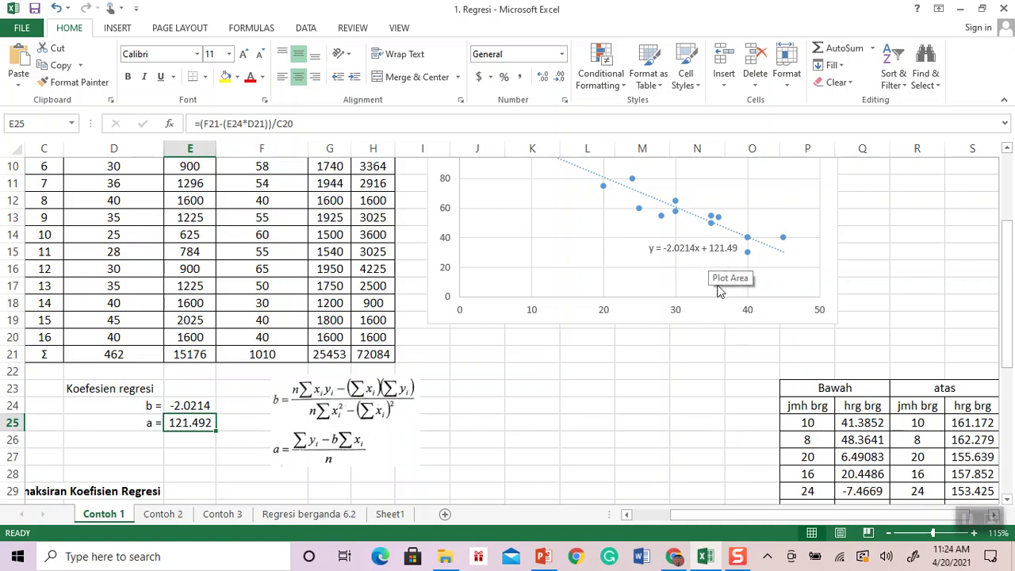
scroll(671, 358, "up", 1)
left_click(626, 421)
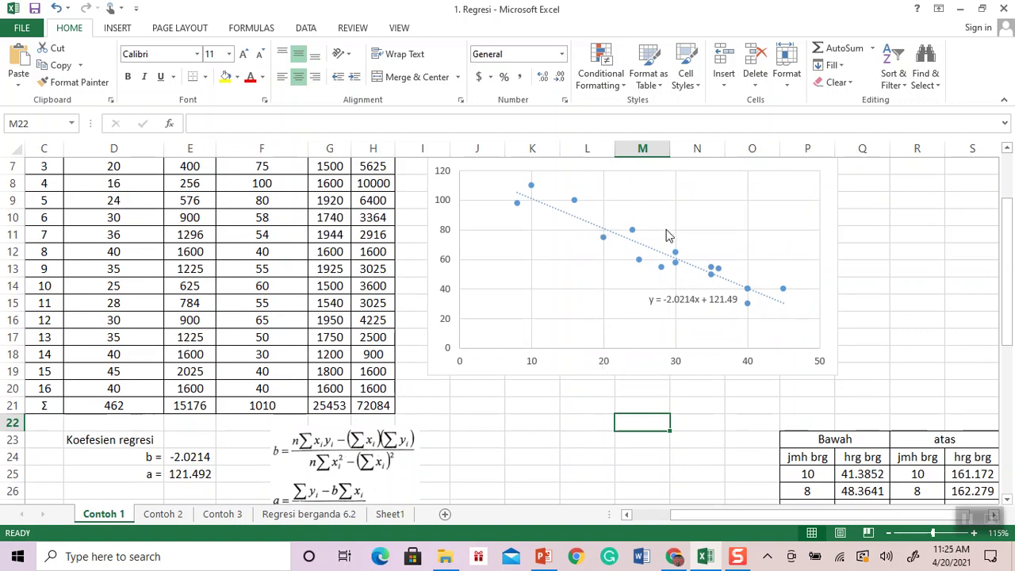
Examine the whole scatter chart and its trendline alongside the Contoh 1 data table
left_click(582, 432)
left_click(540, 428)
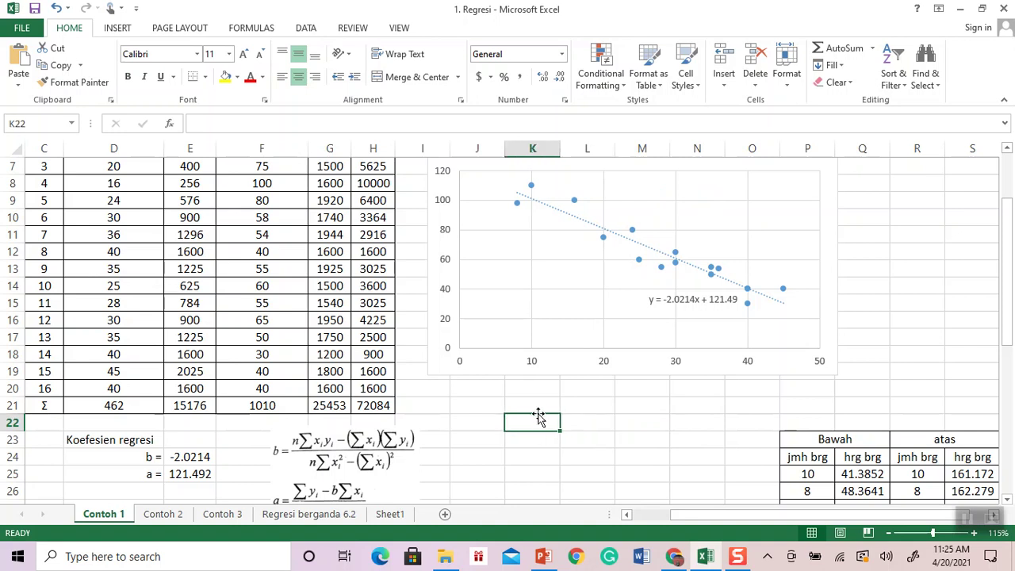
left_click(536, 408)
scroll(592, 432, "up", 1)
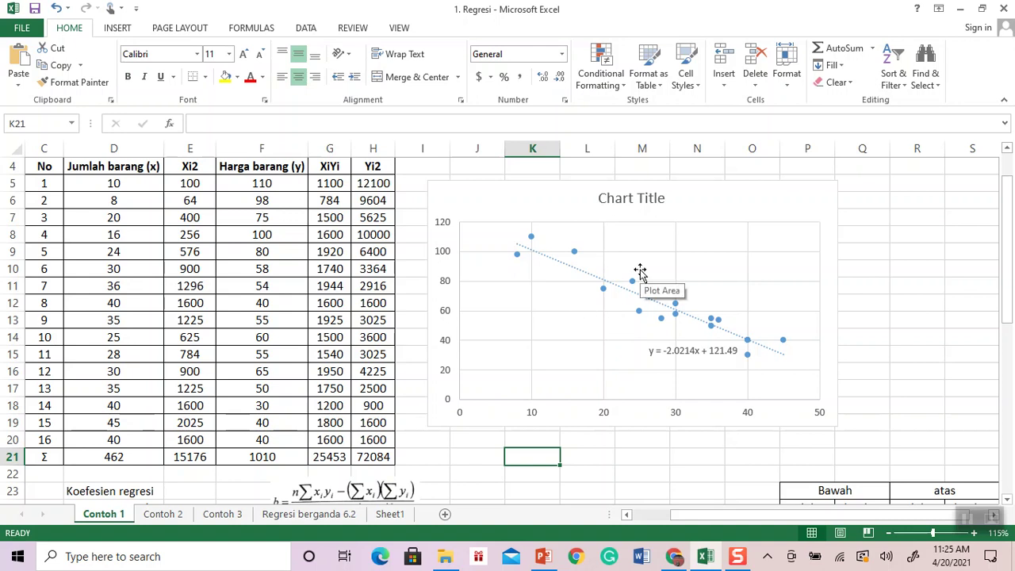
left_click(603, 472)
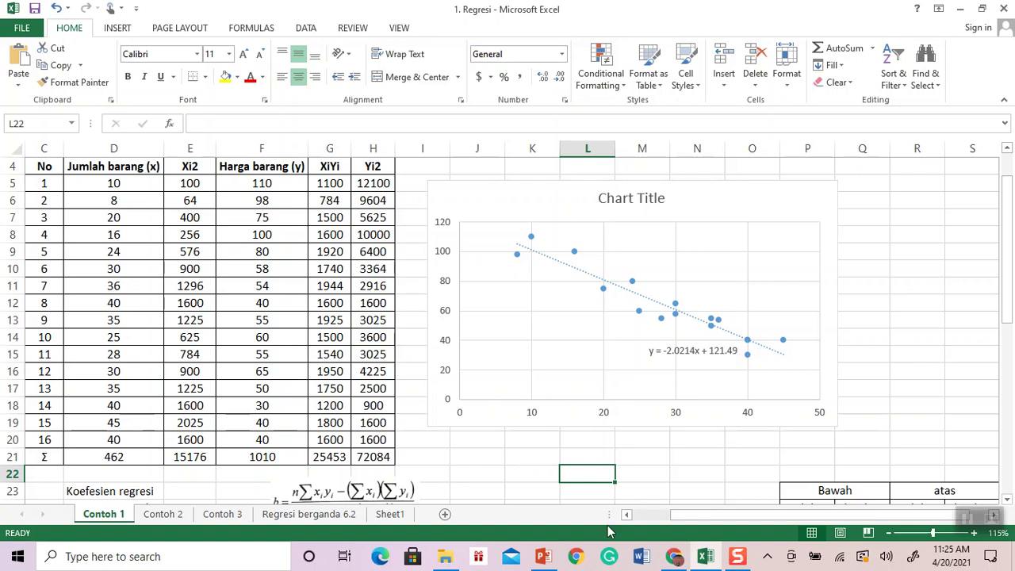
left_click_drag(707, 517, 665, 523)
left_click(606, 459)
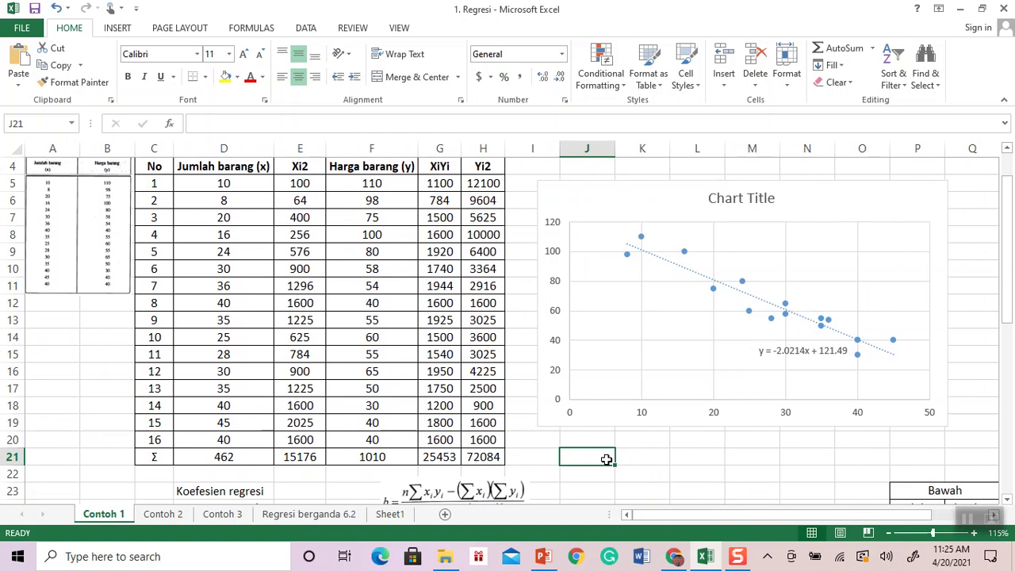
Switch to the PowerPoint presentation and show slide 7 with the Contoh 1 chart of jumlah barang vs harga barang
left_click(675, 559)
left_click(674, 559)
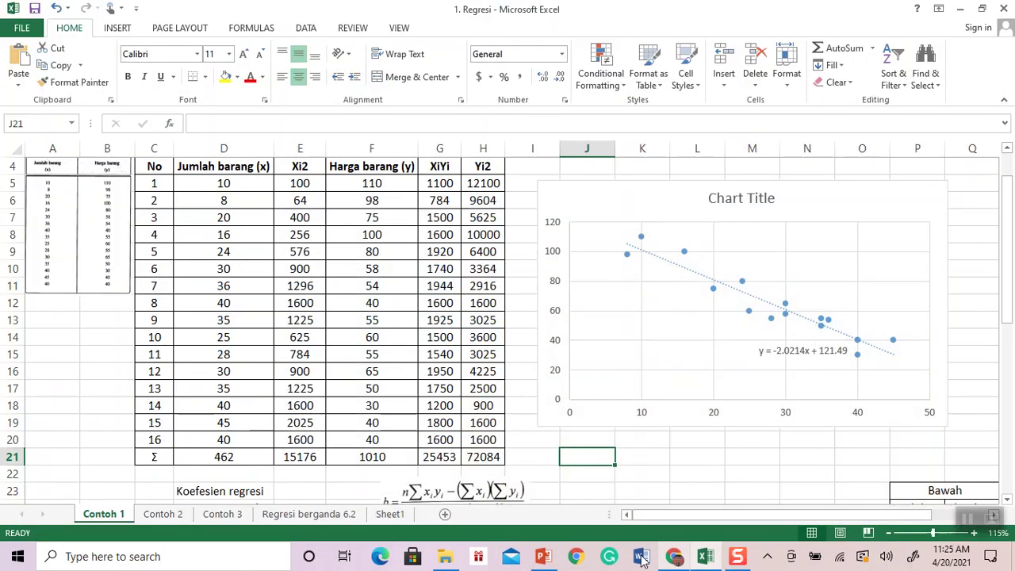
mouse_move(552, 563)
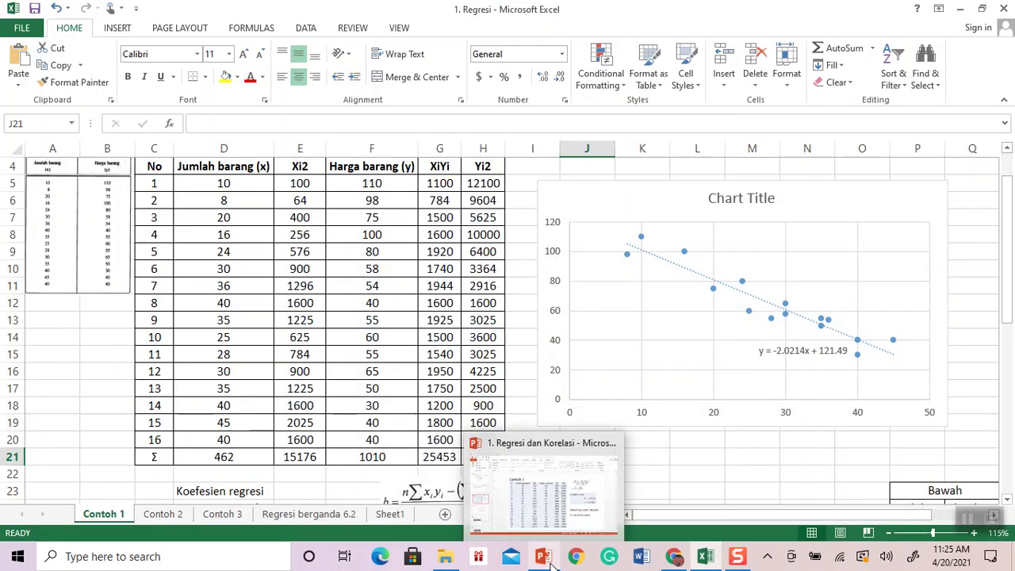
left_click(547, 504)
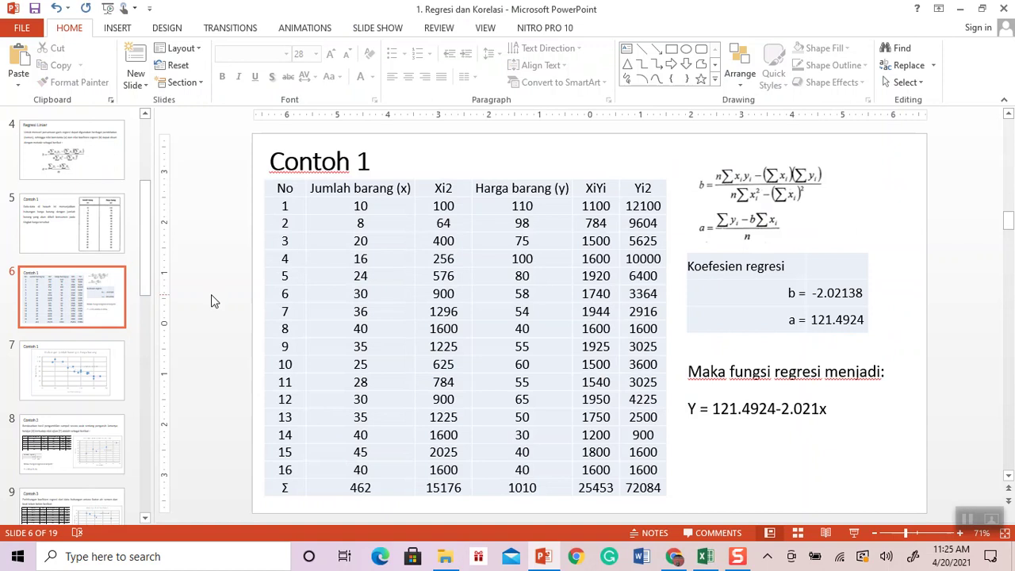
scroll(211, 294, "down", 6)
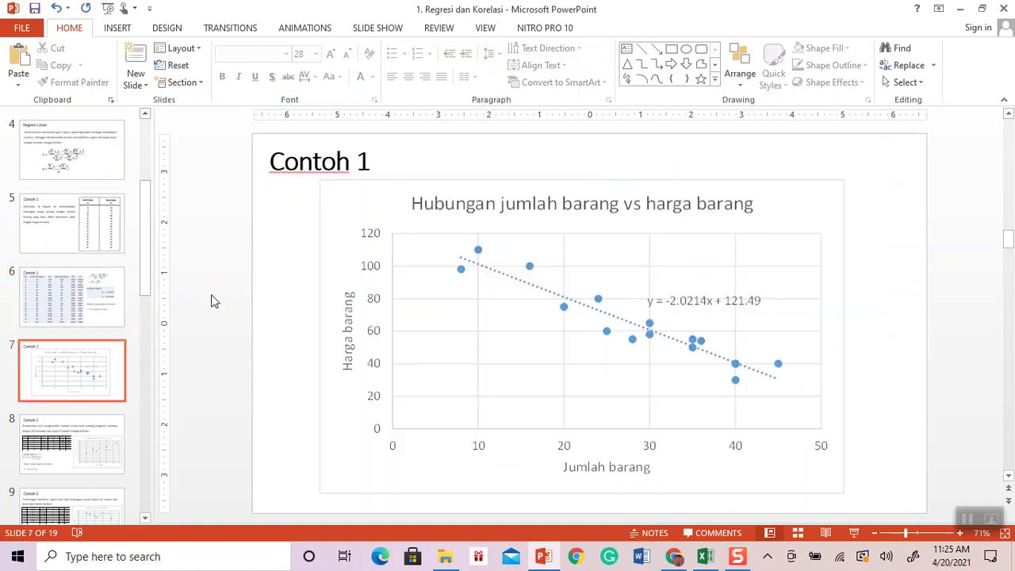
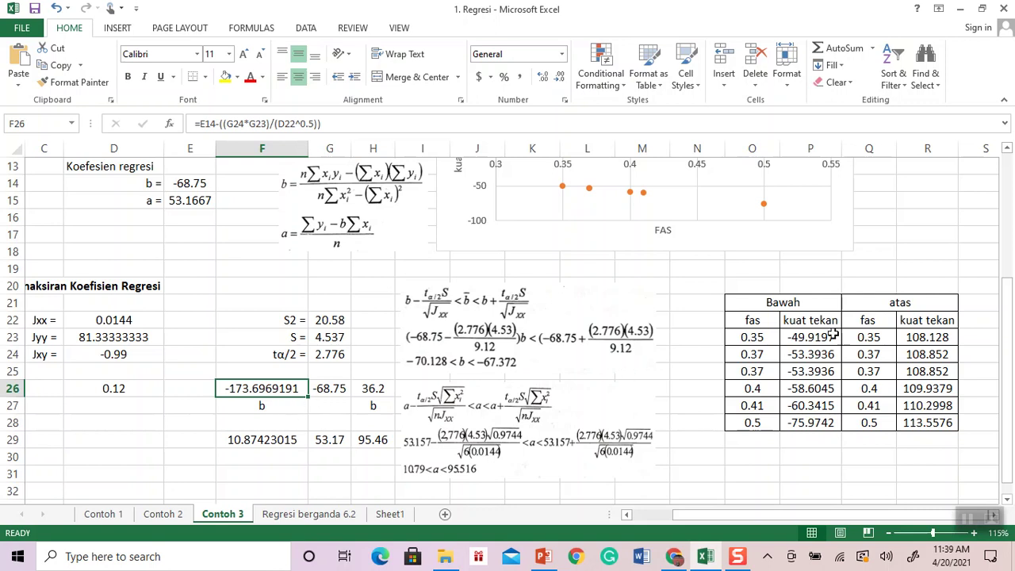
Examine the Bawah and atas tables of fas and kuat tekan on the Contoh 3 sheet
left_click_drag(803, 305, 808, 420)
left_click_drag(899, 303, 890, 419)
left_click(763, 300)
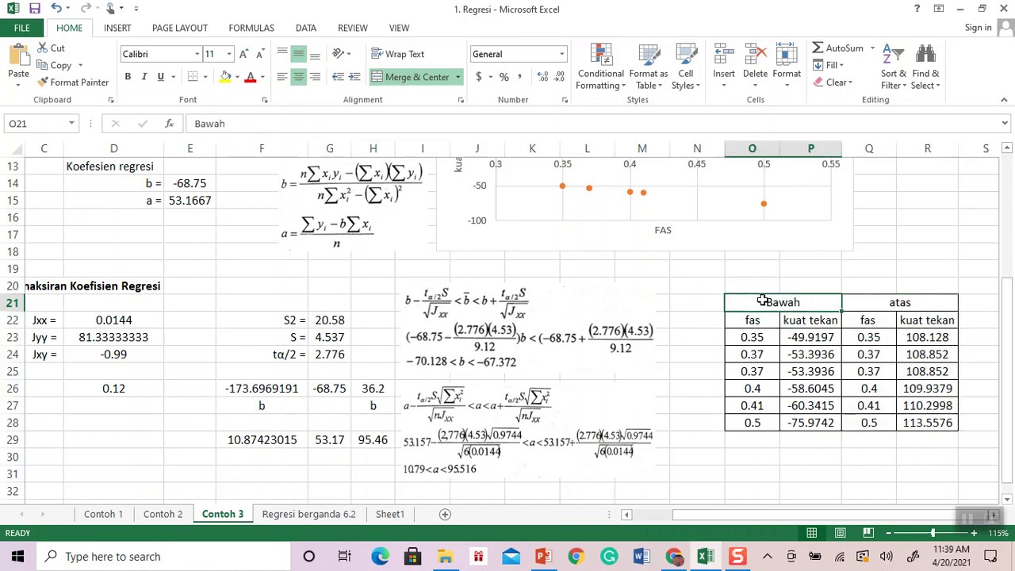
left_click_drag(762, 300, 790, 420)
left_click_drag(901, 306, 891, 422)
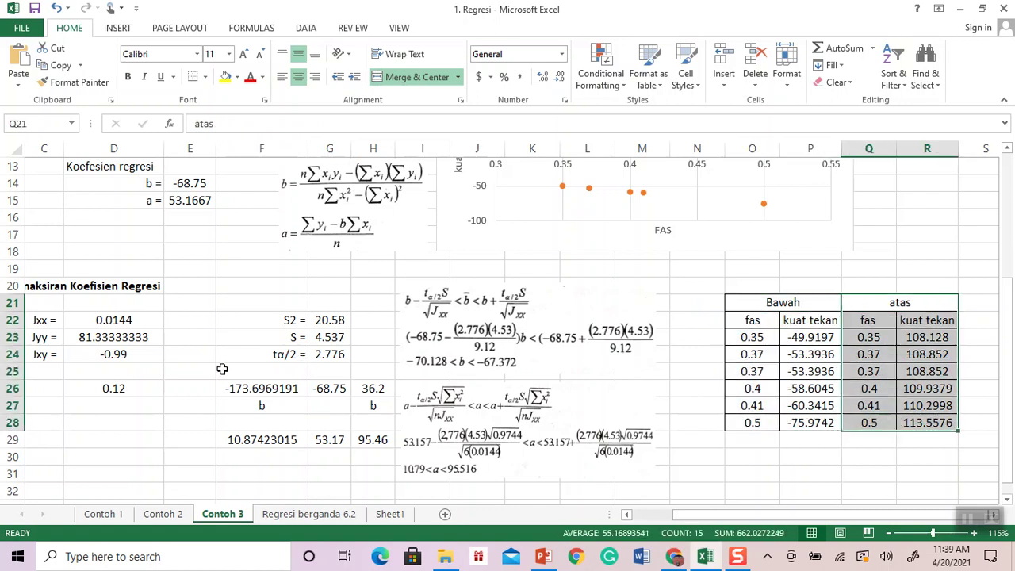
Inspect the lower-bound formulas for b in F26 and a in F29, comparing them with coefficient b in E14
left_click_drag(238, 390, 237, 436)
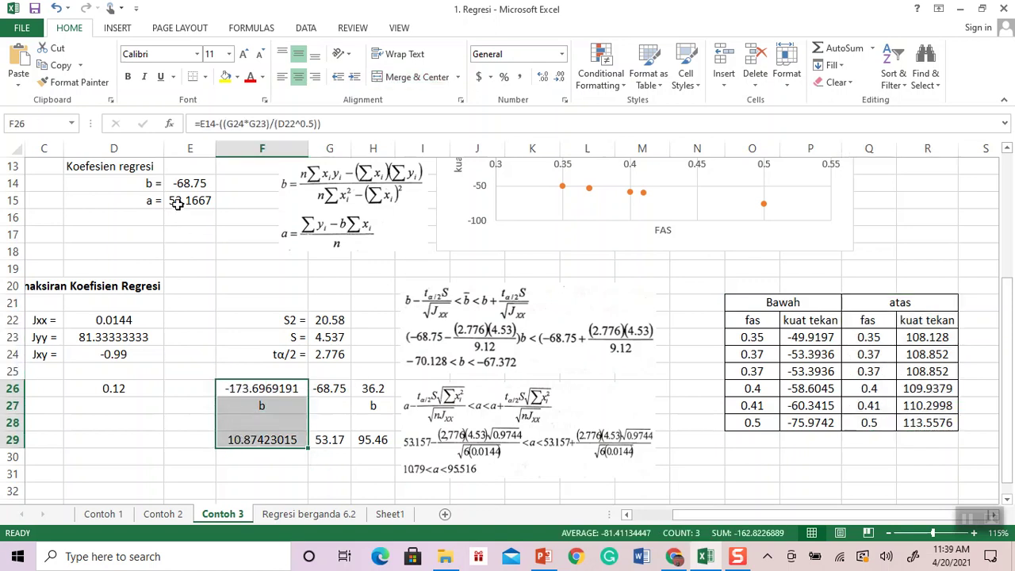
left_click(244, 441)
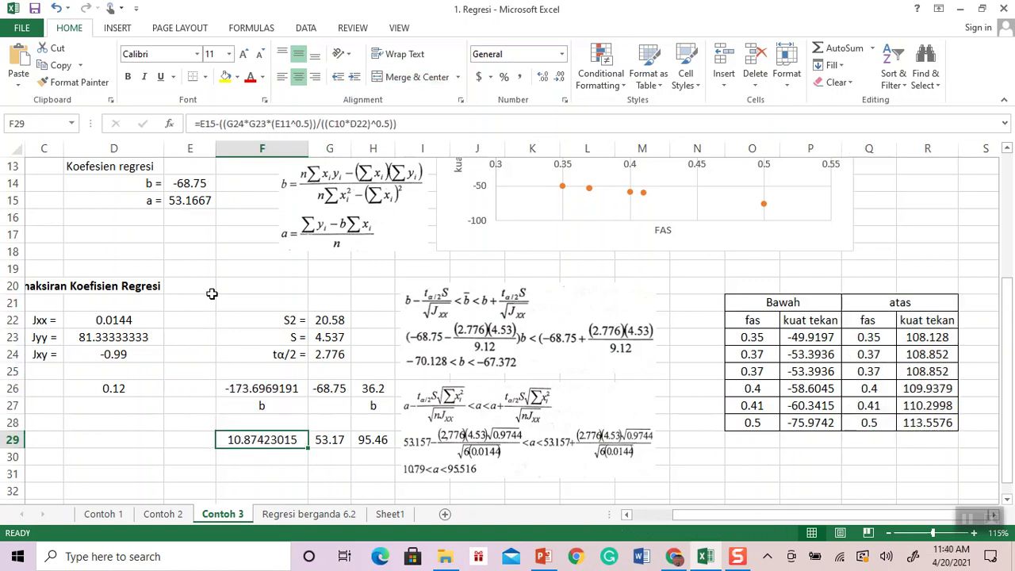
left_click(191, 186)
left_click(240, 388)
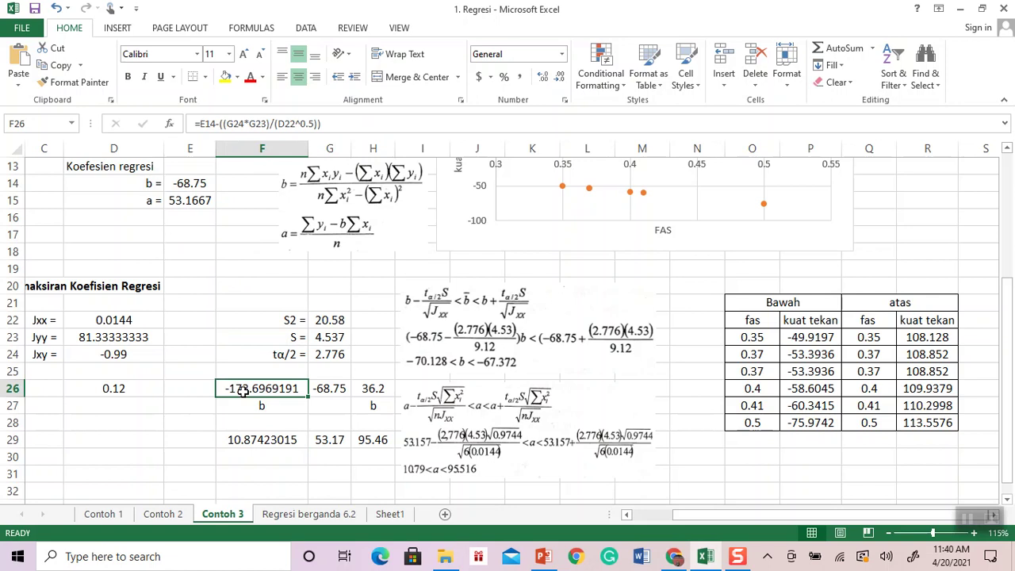
Inspect the kuat tekan formulas in P23 of the Bawah table and R23 of the atas table, leaving them unedited
double_click(805, 336)
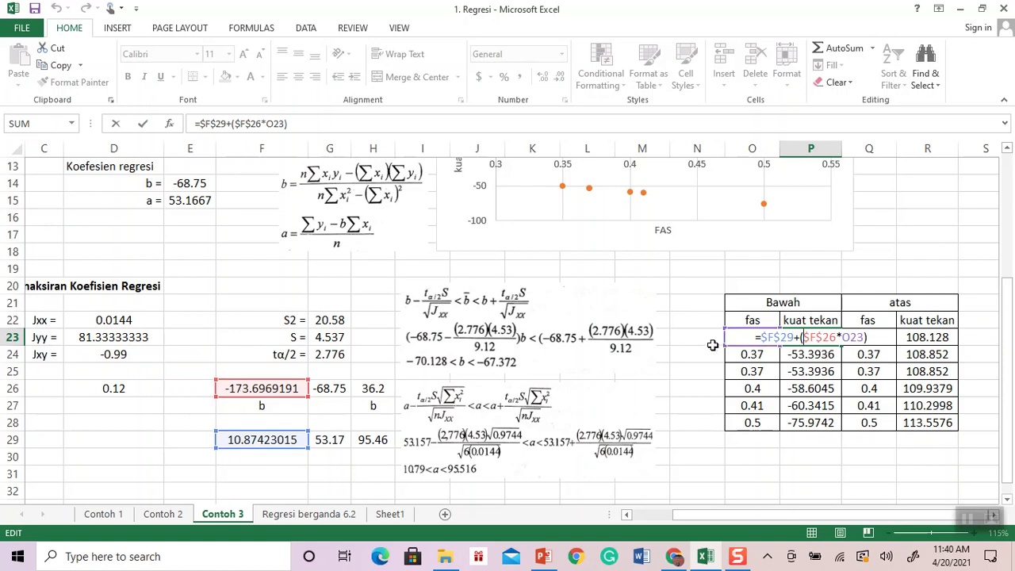
key("Return")
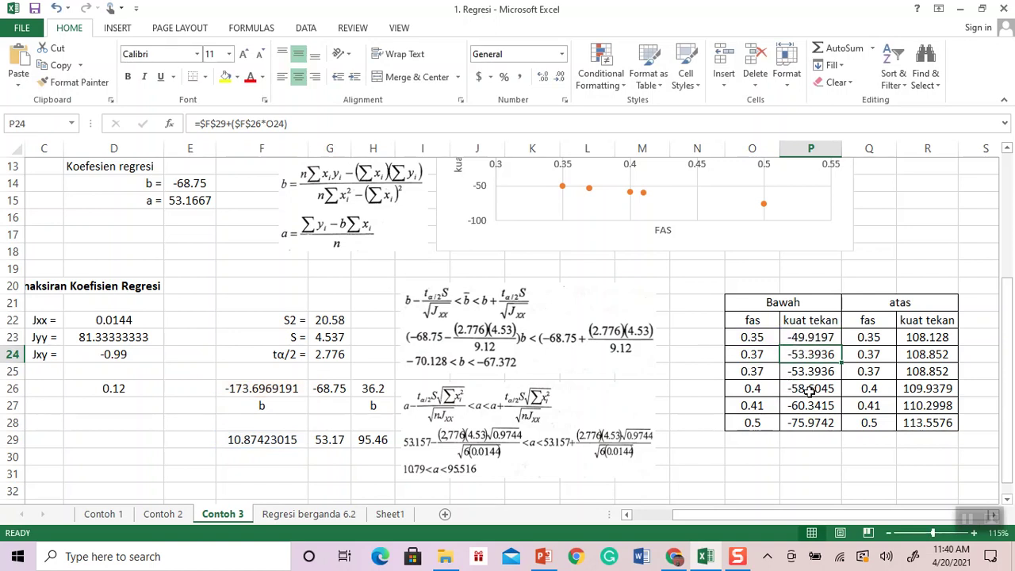
left_click(926, 349)
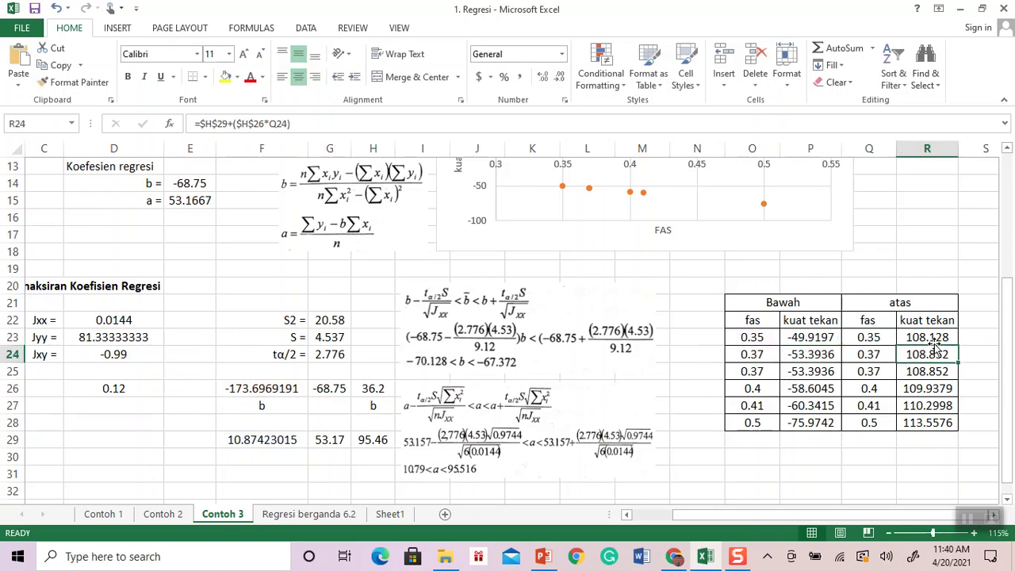
double_click(933, 337)
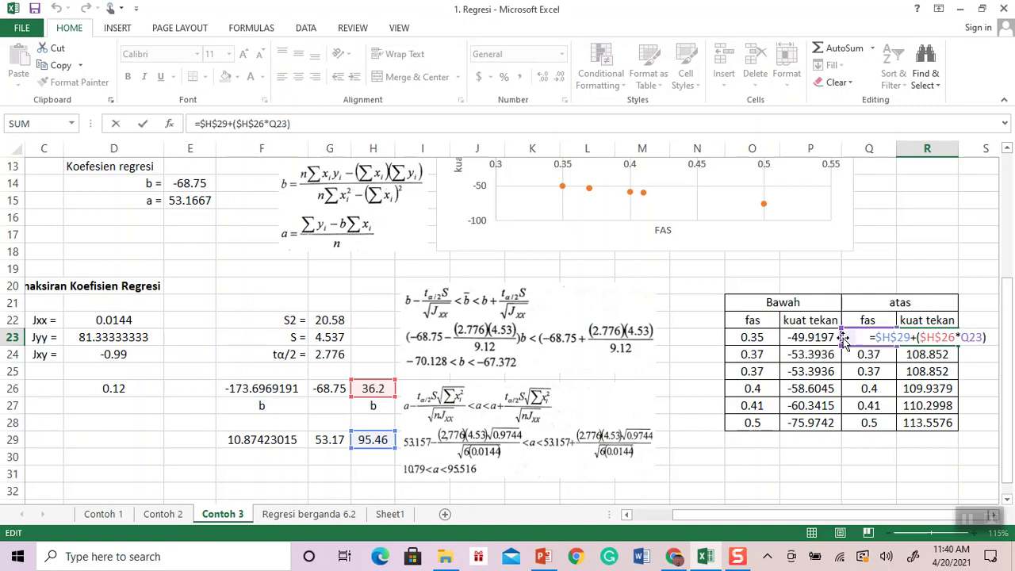
key("Return")
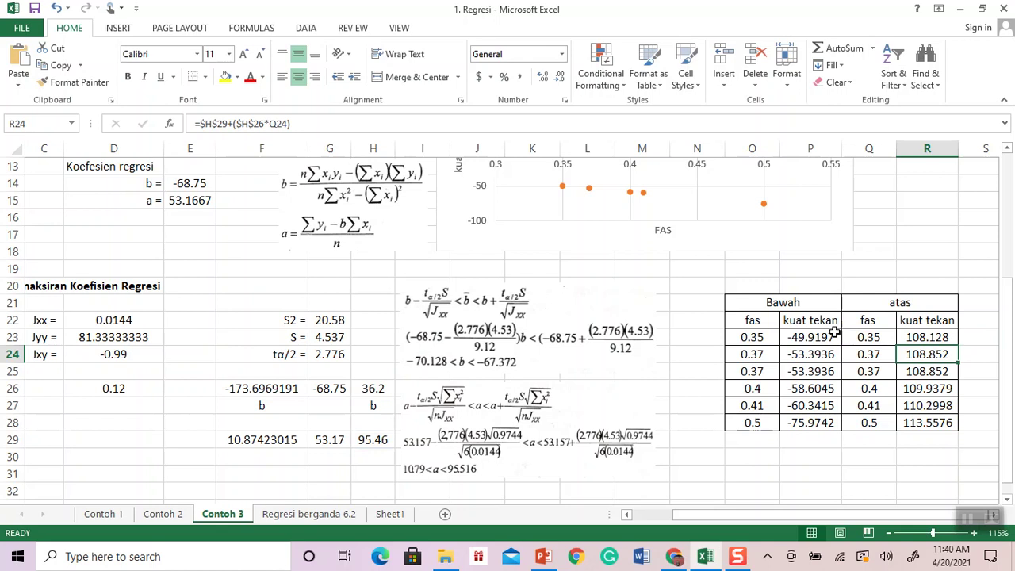
Review the Hubungan fas vs kuat tekan chart with its lower and upper bound series
scroll(829, 339, "up", 3)
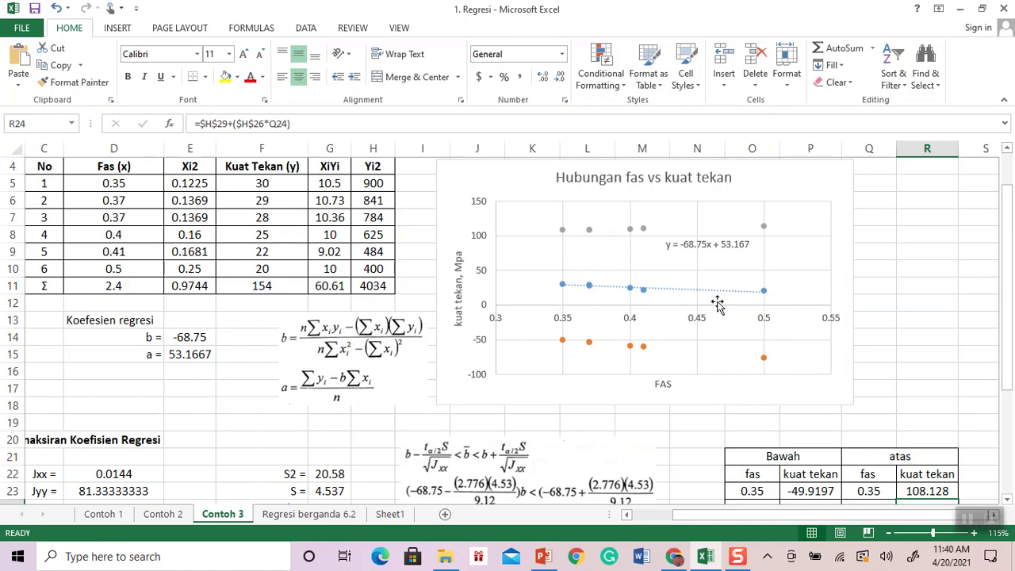
left_click(905, 302)
left_click(927, 337)
scroll(927, 337, "down", 2)
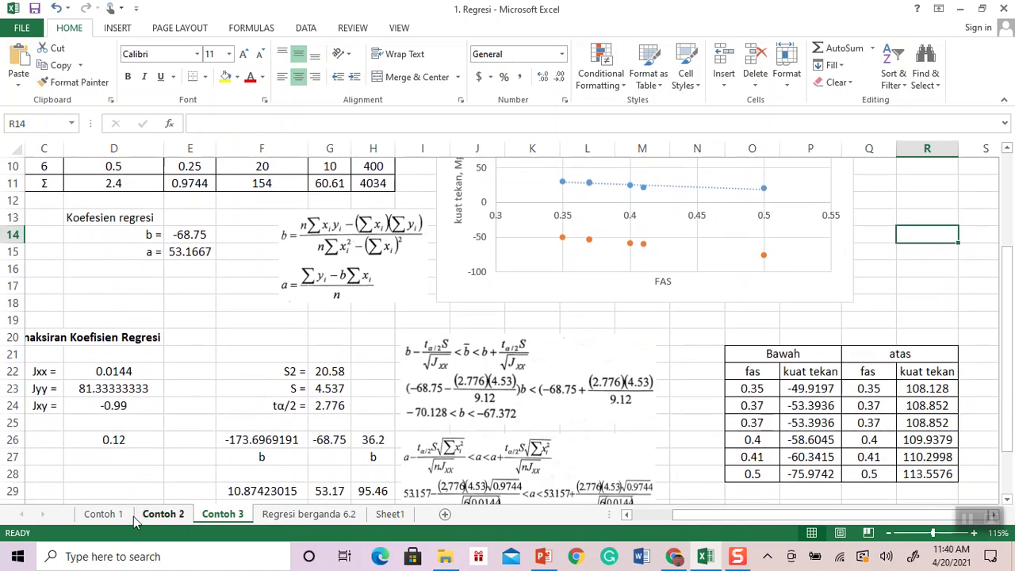
Open the Contoh 1 sheet and examine the Hubungan jumlah barang vs harga barang chart with its bound series
left_click(103, 514)
scroll(589, 367, "down", 2)
scroll(589, 367, "down", 6)
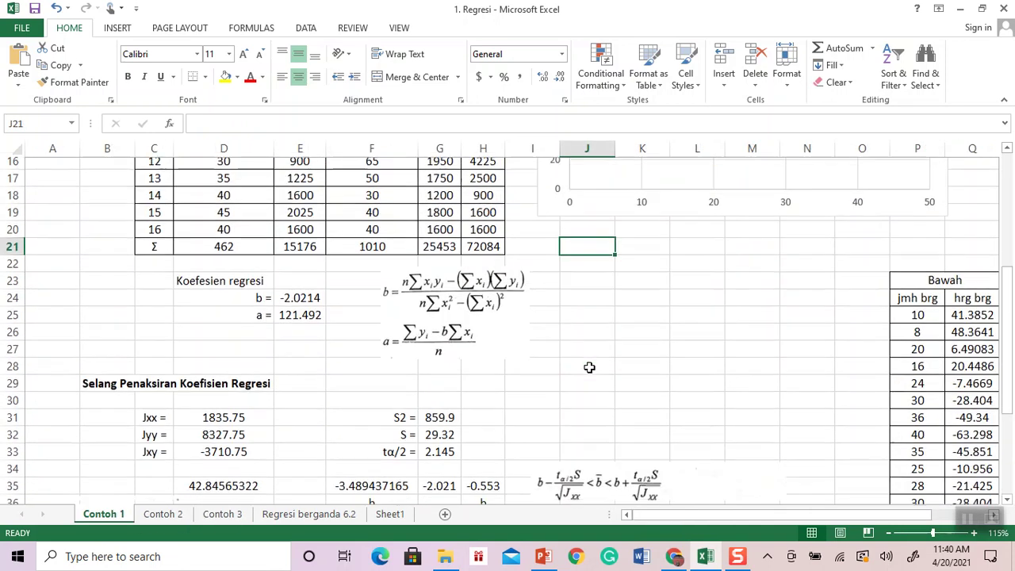
scroll(599, 389, "down", 3)
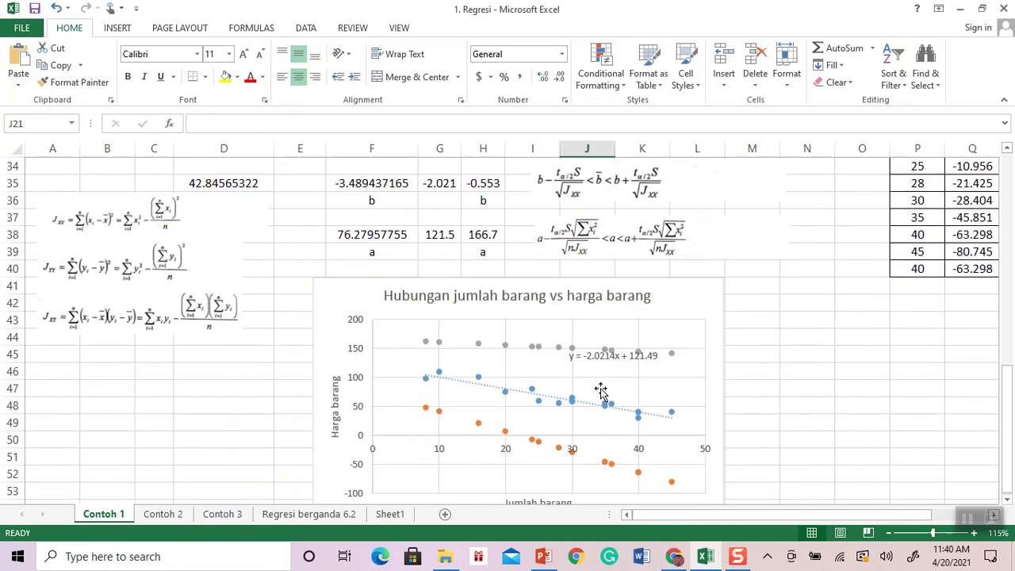
scroll(596, 390, "up", 1)
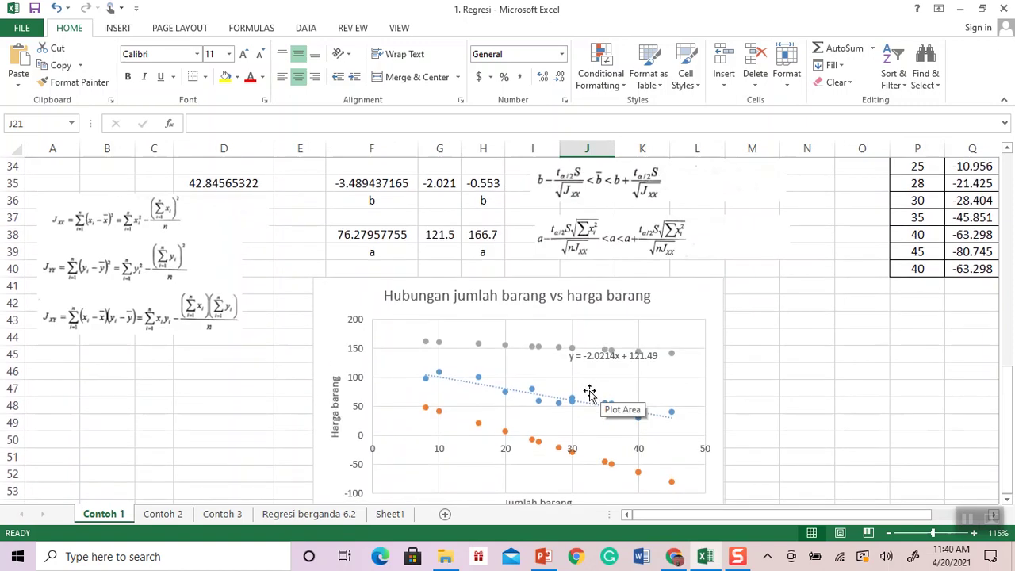
scroll(555, 341, "down", 1)
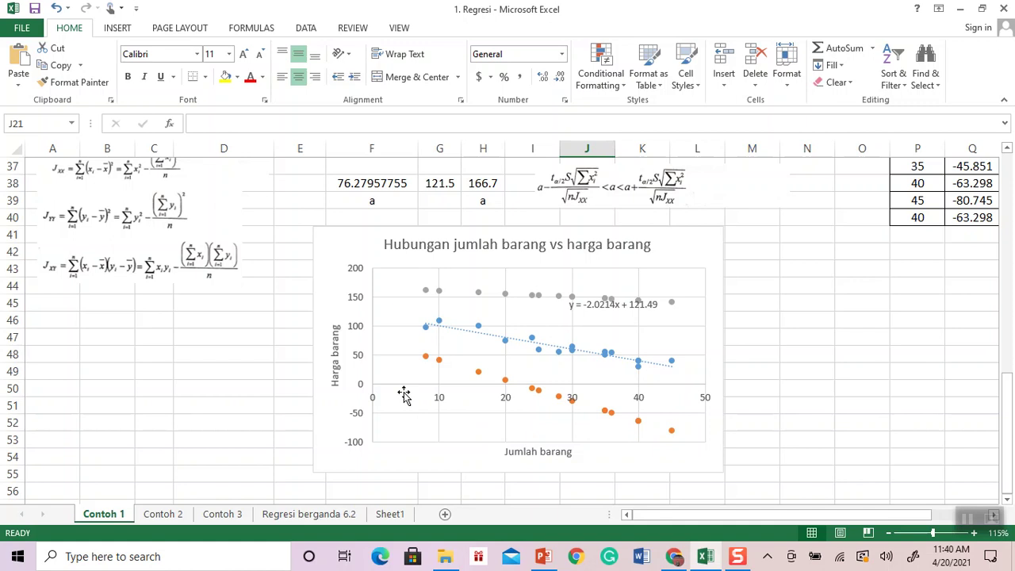
scroll(431, 385, "up", 1)
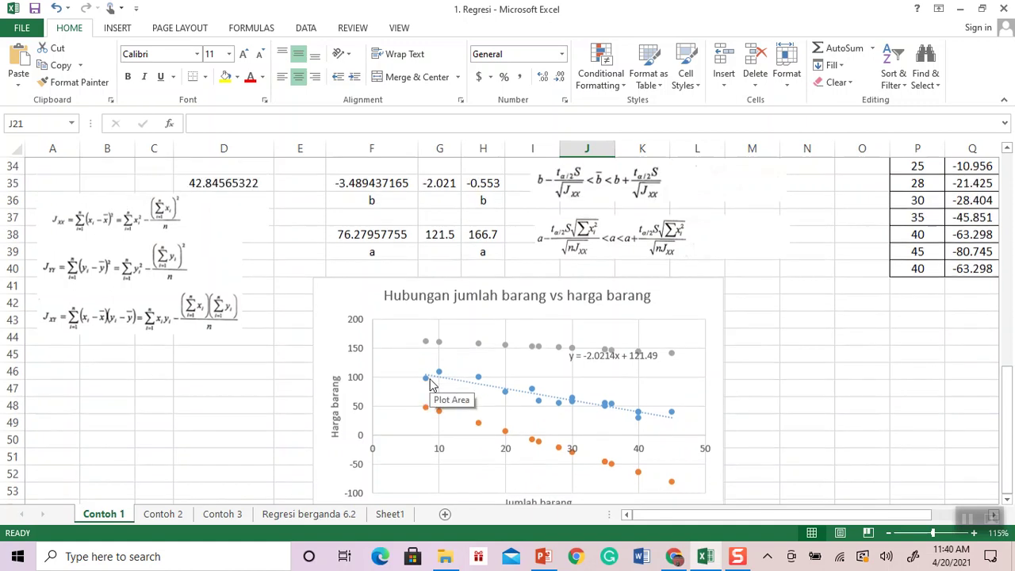
scroll(442, 314, "up", 1)
Inspect the lower and upper bound formulas for b in F35 and H35 and for a in F38 and H38
left_click(437, 242)
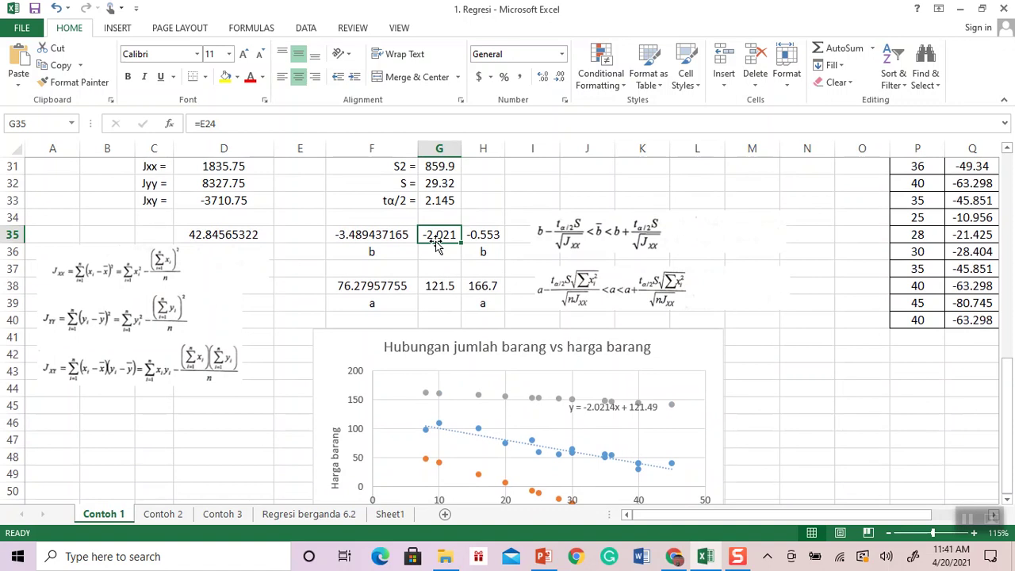
left_click(361, 243)
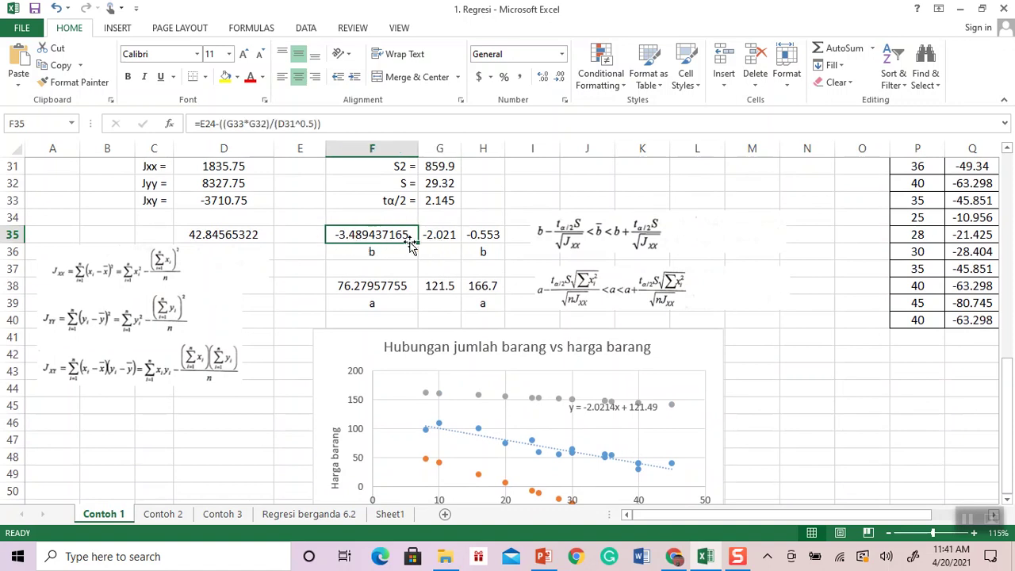
left_click(480, 233)
left_click(365, 242)
left_click(474, 237)
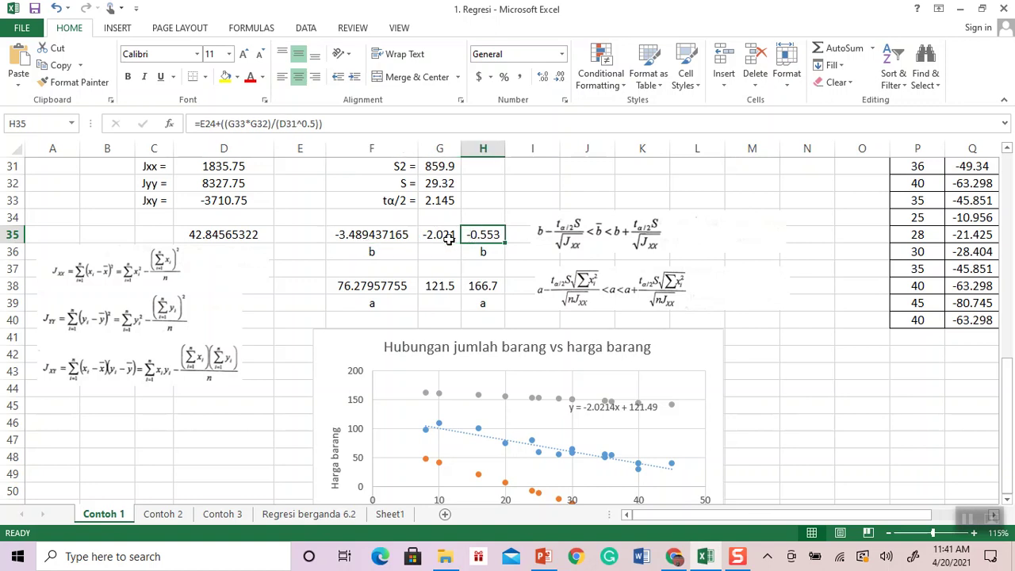
left_click(404, 286)
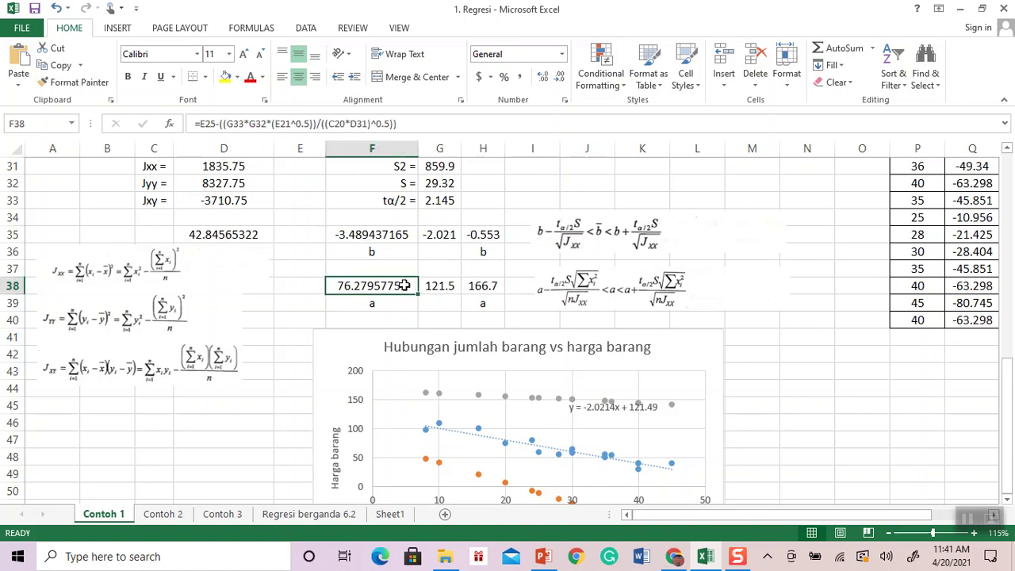
left_click(486, 290)
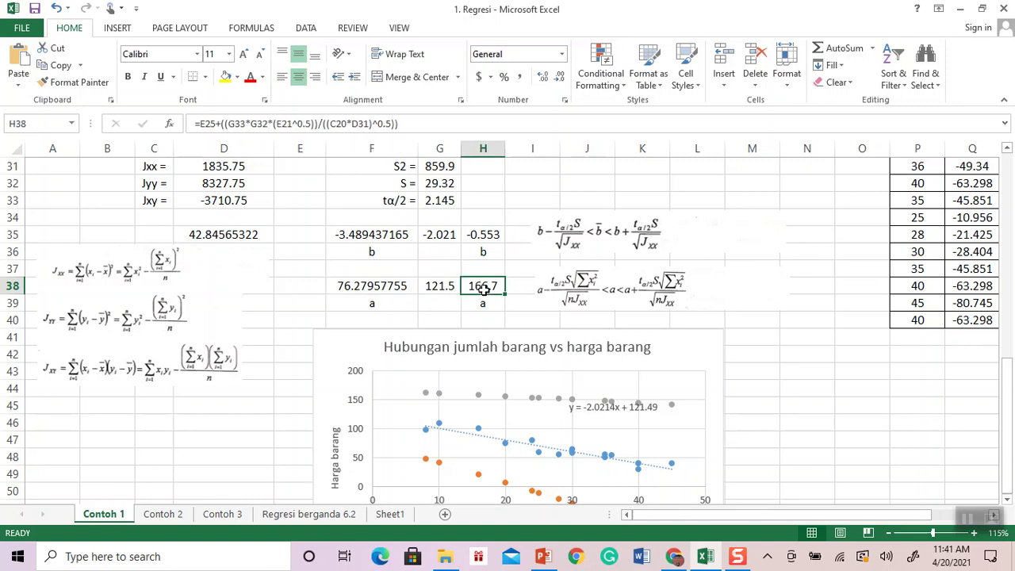
Compare the middle estimates in G35:G38 with the regression coefficients b and a in E24:E25
left_click(448, 290)
scroll(448, 291, "up", 1)
left_click_drag(445, 286, 448, 337)
scroll(444, 333, "up", 3)
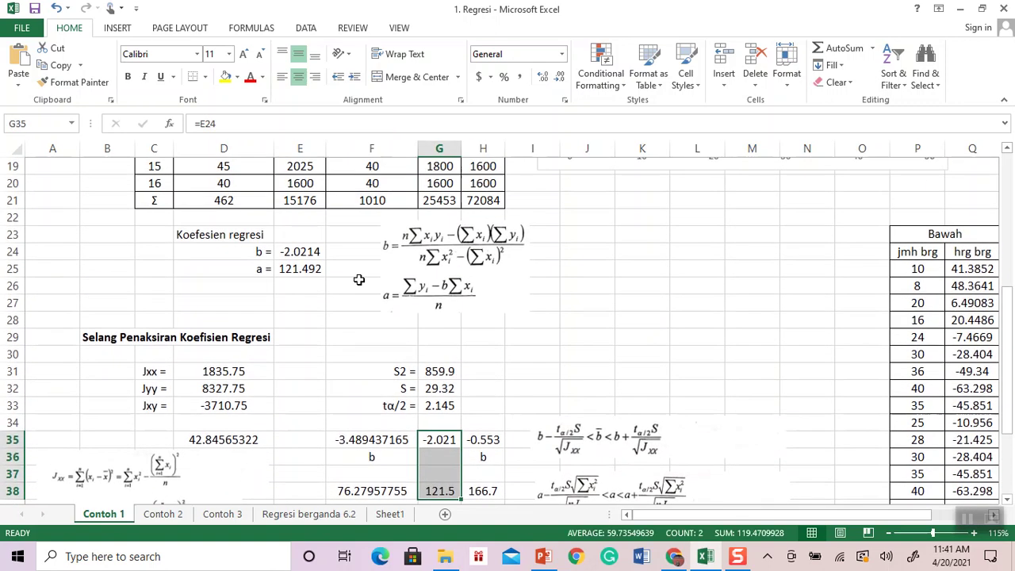
Check coefficients b and a in E24:E25 and inspect the upper and lower bound series in the Hubungan jumlah barang vs harga barang chart
left_click(308, 252)
left_click_drag(306, 251, 309, 267)
scroll(403, 324, "down", 2)
scroll(402, 324, "down", 3)
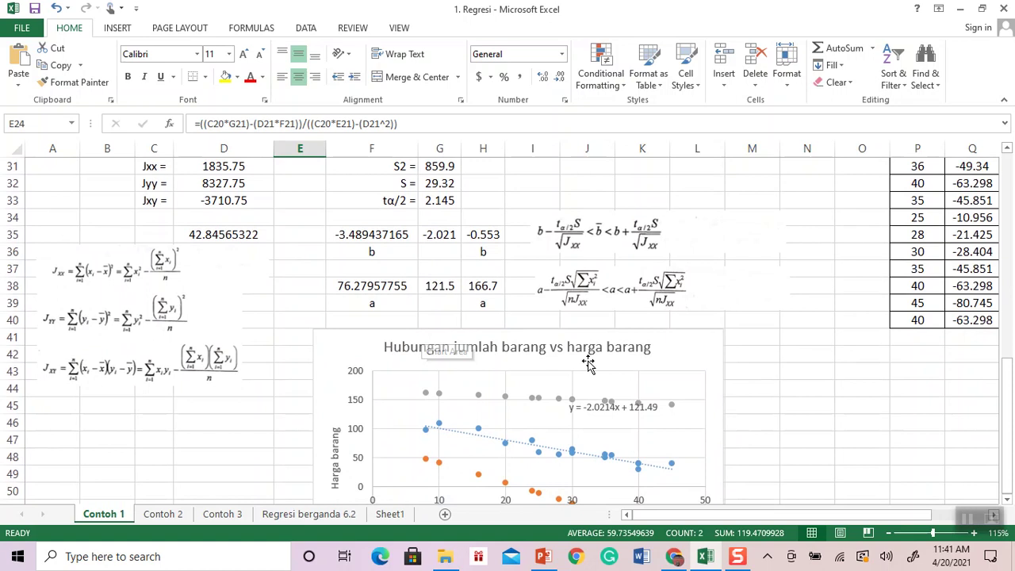
left_click(437, 395)
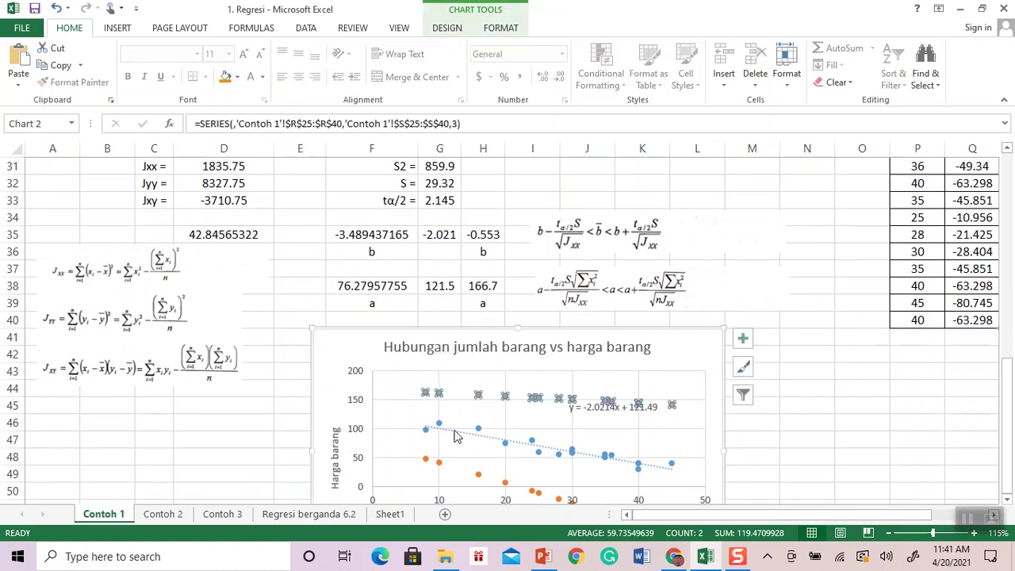
left_click(478, 480)
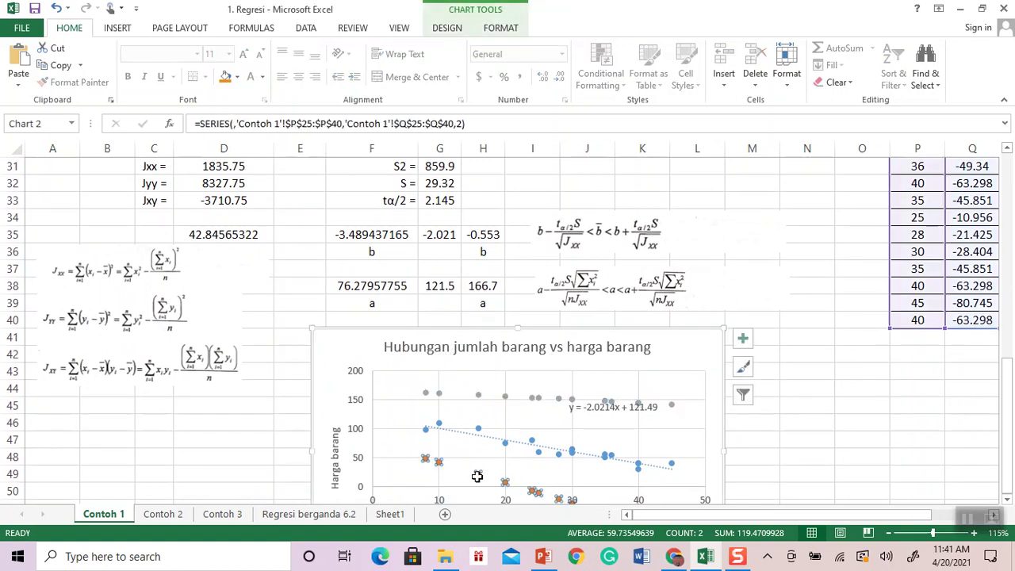
Examine the Bawah and atas tables in columns P to S that supply the chart's bound series
left_click_drag(749, 516, 827, 502)
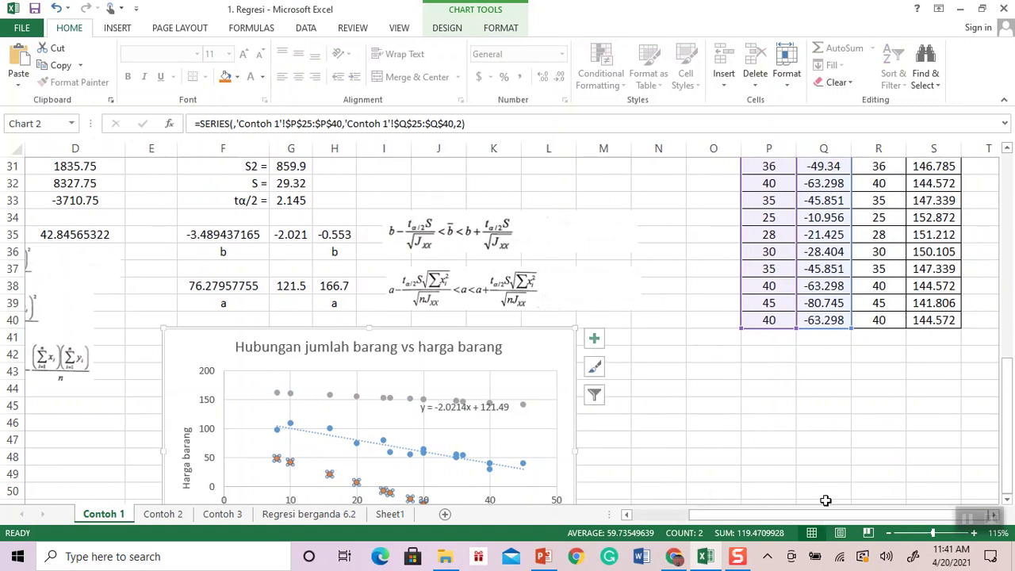
scroll(826, 500, "up", 1)
scroll(826, 501, "up", 3)
scroll(825, 502, "down", 3)
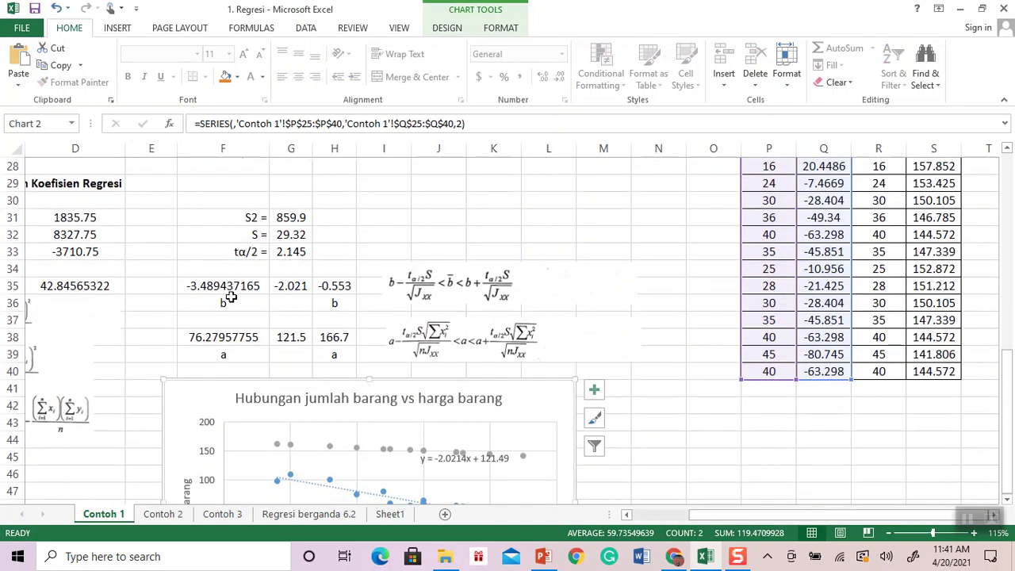
scroll(229, 297, "down", 1)
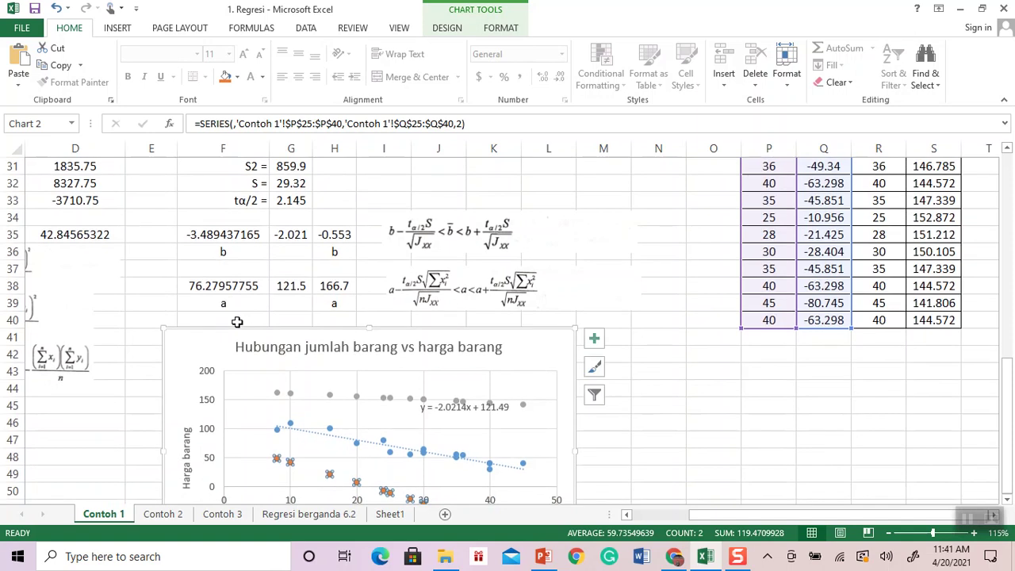
Review the lower bounds of b and a in F35 and F38 and the upper bounds in H38 and H35
left_click_drag(226, 235, 218, 307)
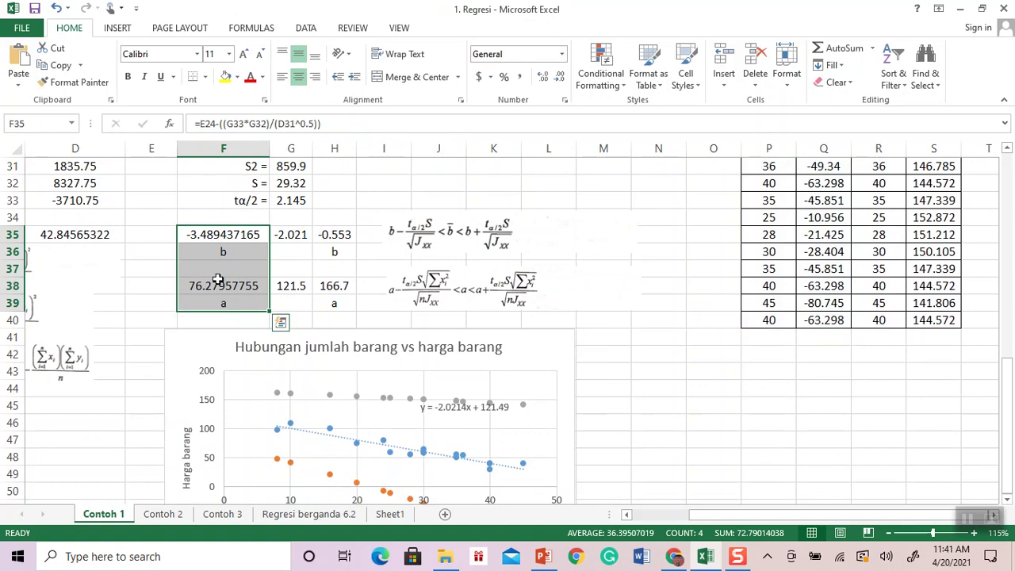
left_click(220, 285)
left_click(216, 235)
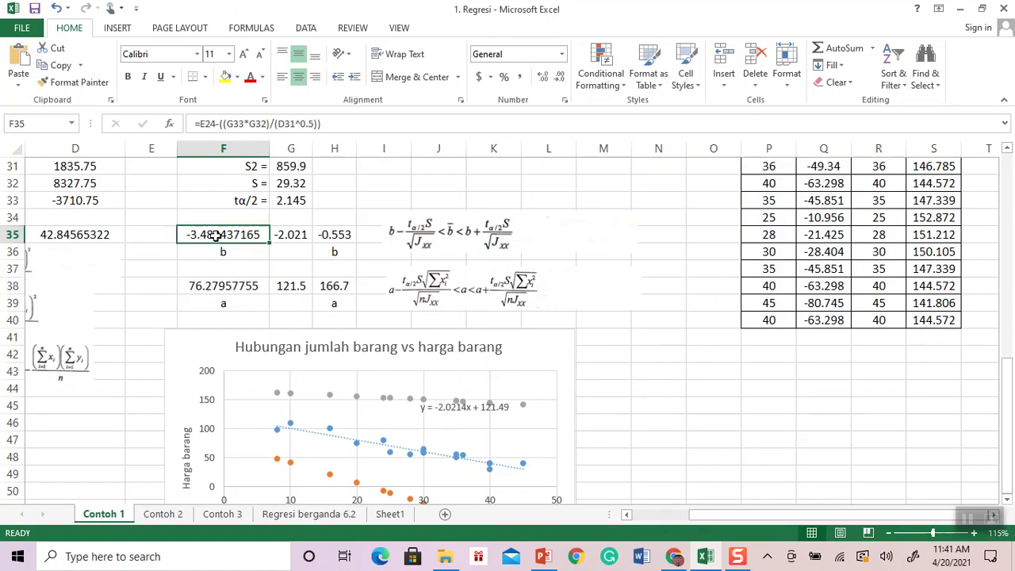
left_click(334, 288)
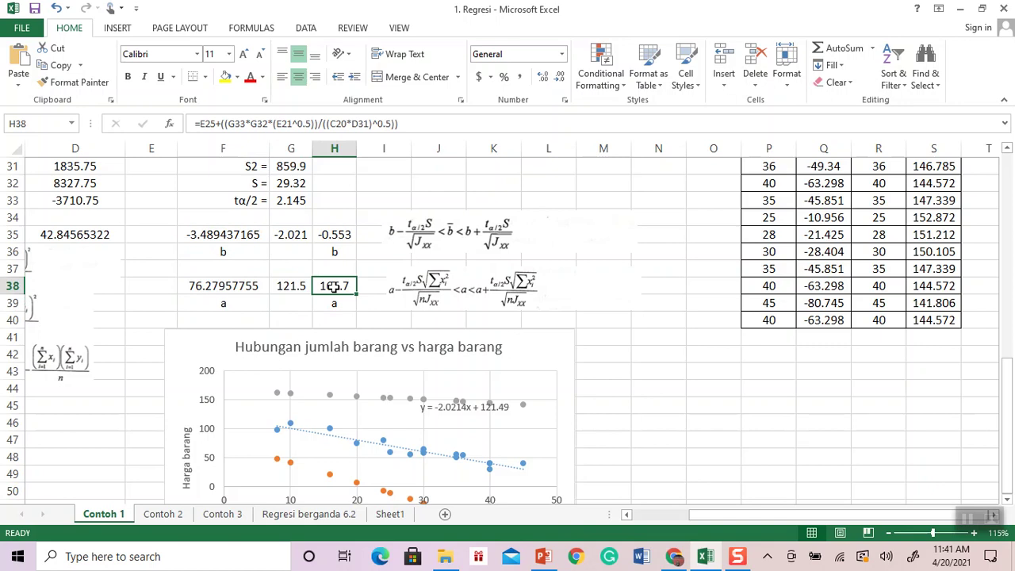
left_click(334, 238)
Compare the regression line with the lower and upper bound points across the whole Hubungan jumlah barang vs harga barang chart
left_click(655, 314)
scroll(655, 314, "down", 1)
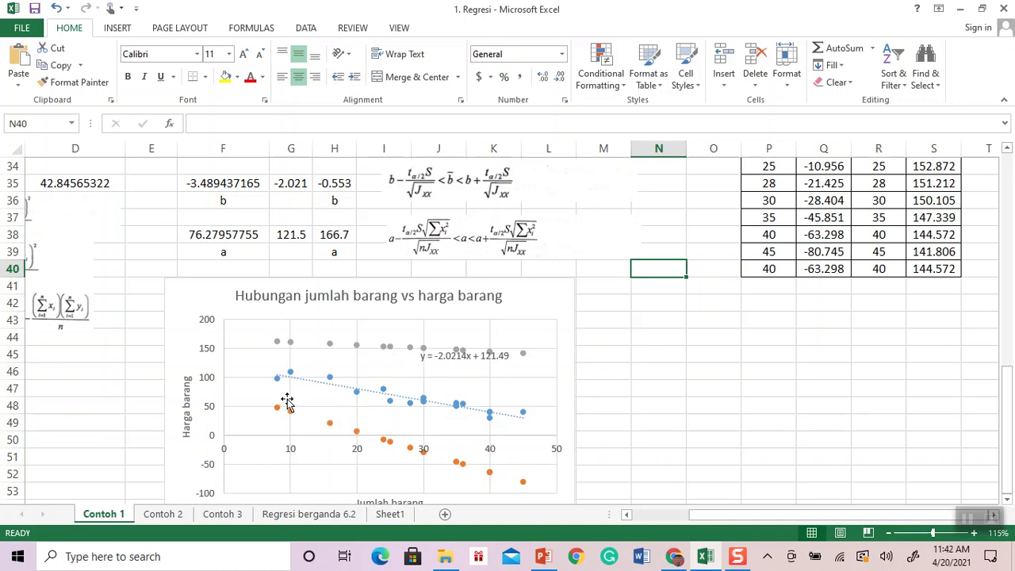
scroll(293, 408, "down", 1)
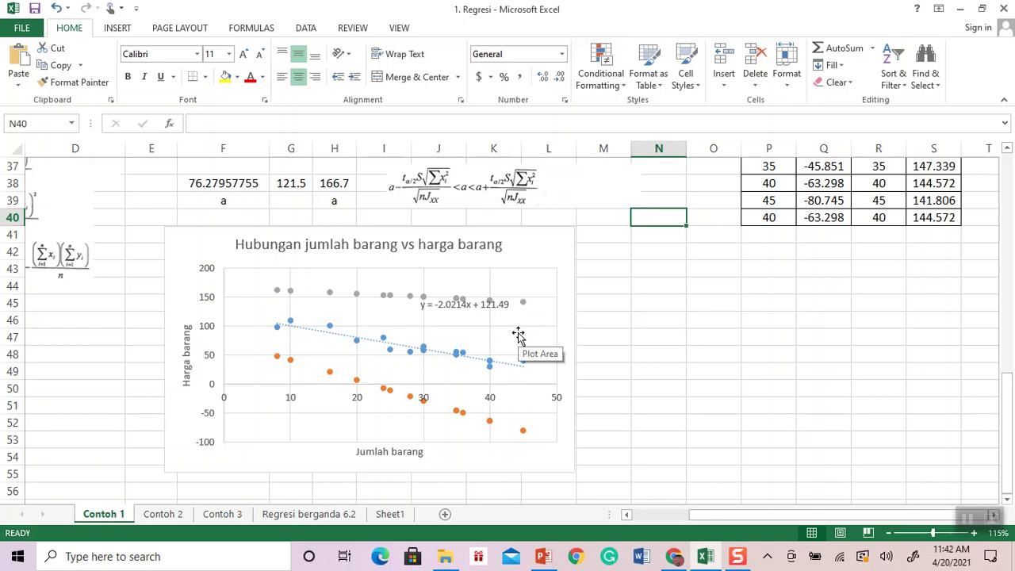
left_click(679, 299)
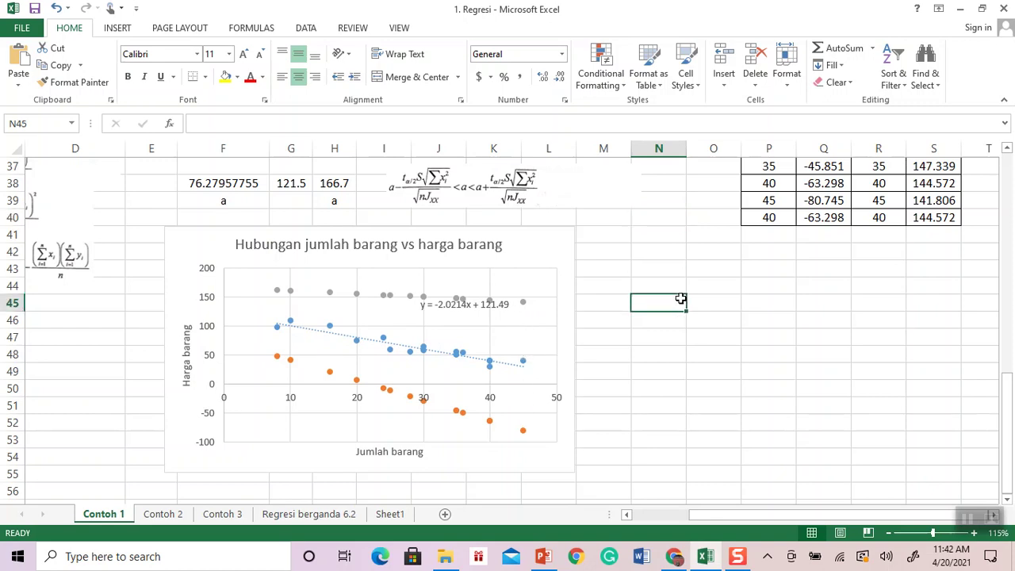
Look back at the Contoh 1 data table and trendline chart, and open the Contoh 3 sheet at its data table and chart
scroll(680, 300, "up", 5)
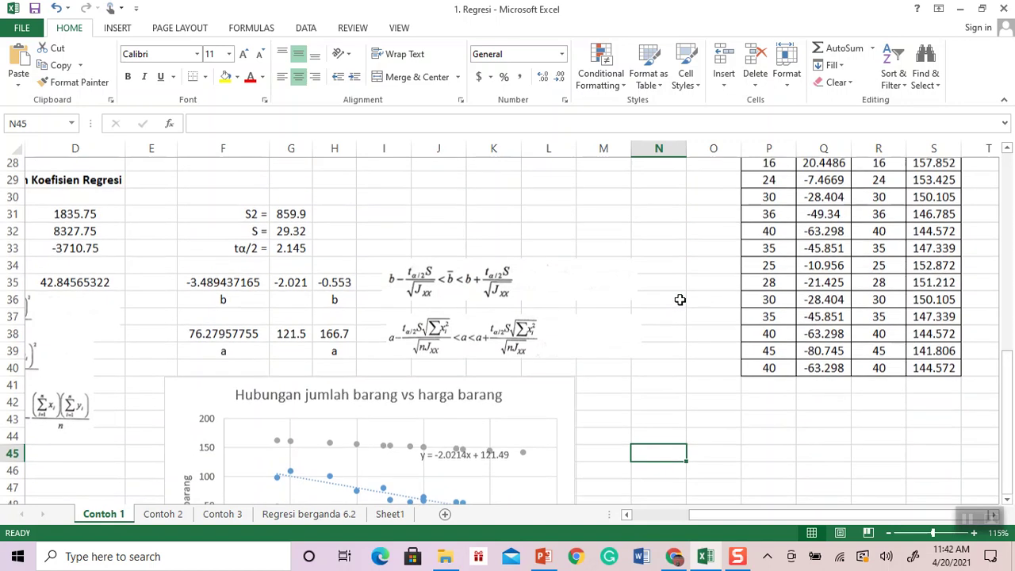
scroll(680, 300, "up", 6)
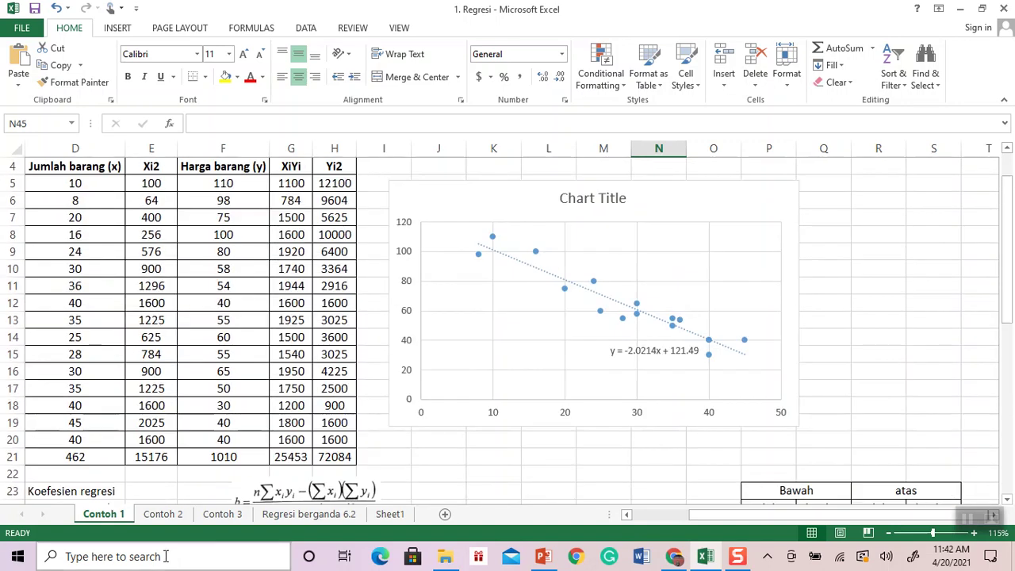
left_click(222, 514)
scroll(450, 461, "up", 2)
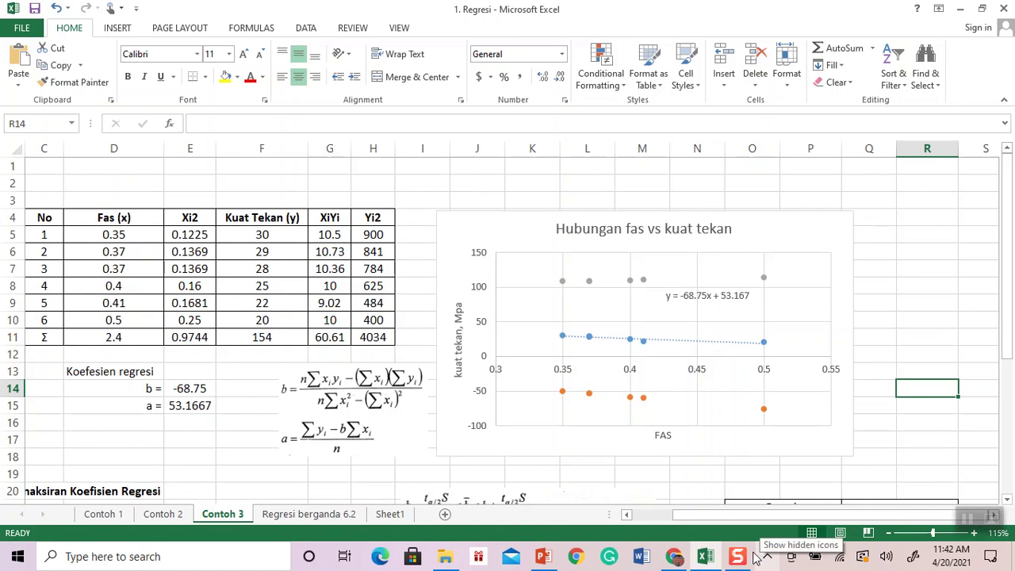
Switch to the PowerPoint presentation 1. Regresi dan Korelasi and review the Selang Penaksiran Koefisien Regresi and Contoh 4 slides, ending on slide 15
left_click(543, 557)
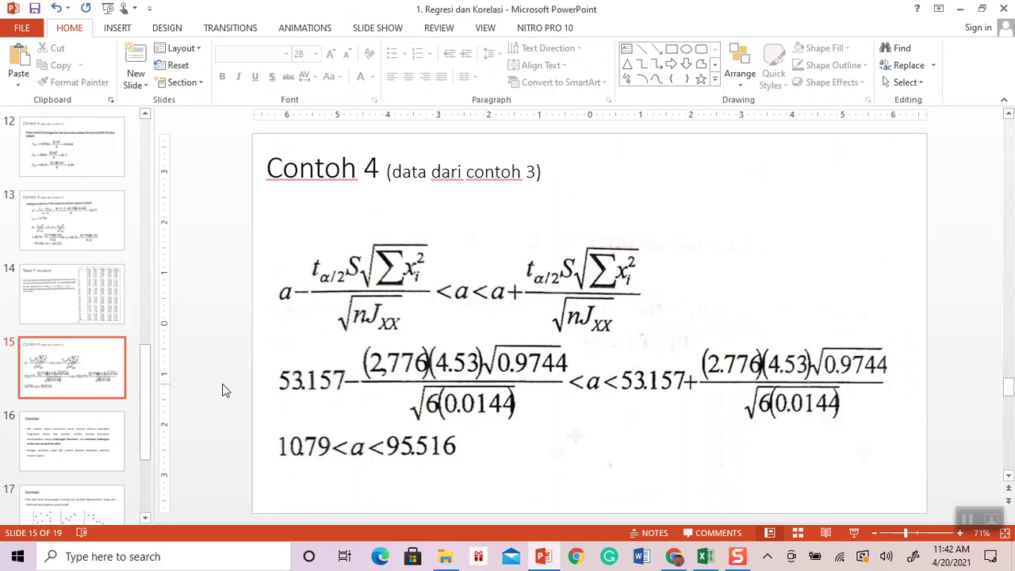
scroll(223, 390, "up", 3)
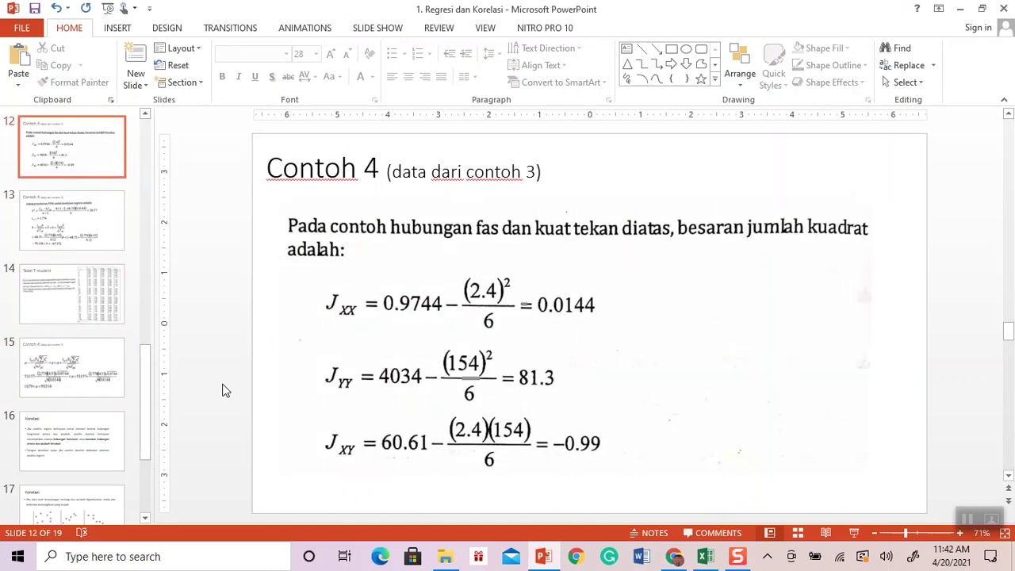
scroll(223, 390, "up", 2)
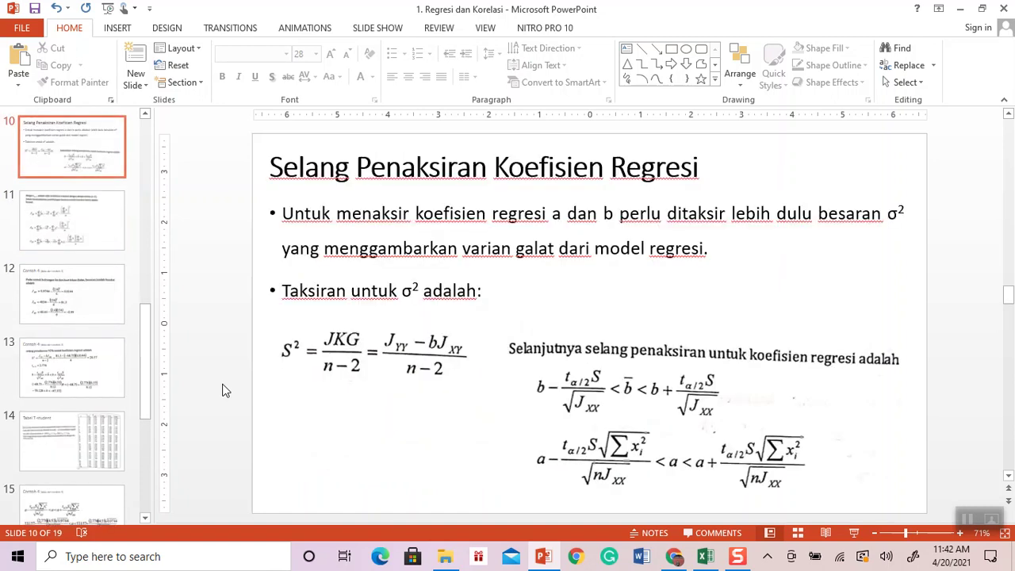
scroll(223, 390, "down", 4)
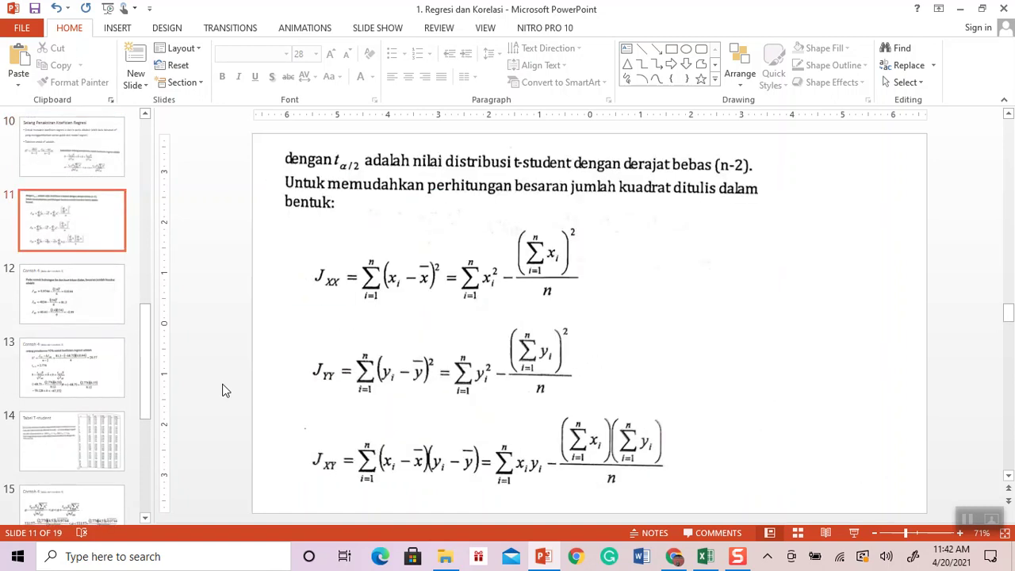
scroll(223, 389, "down", 1)
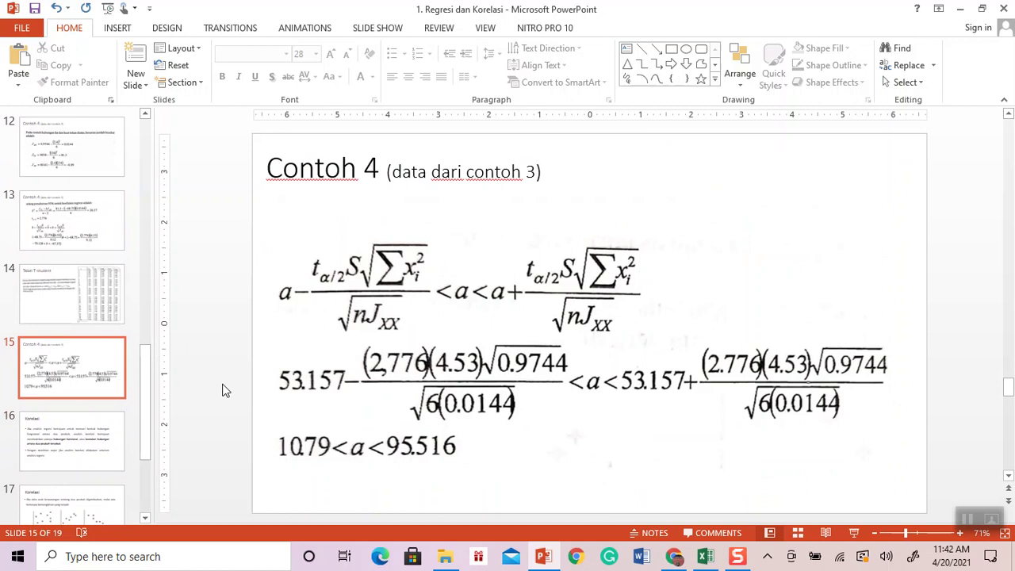